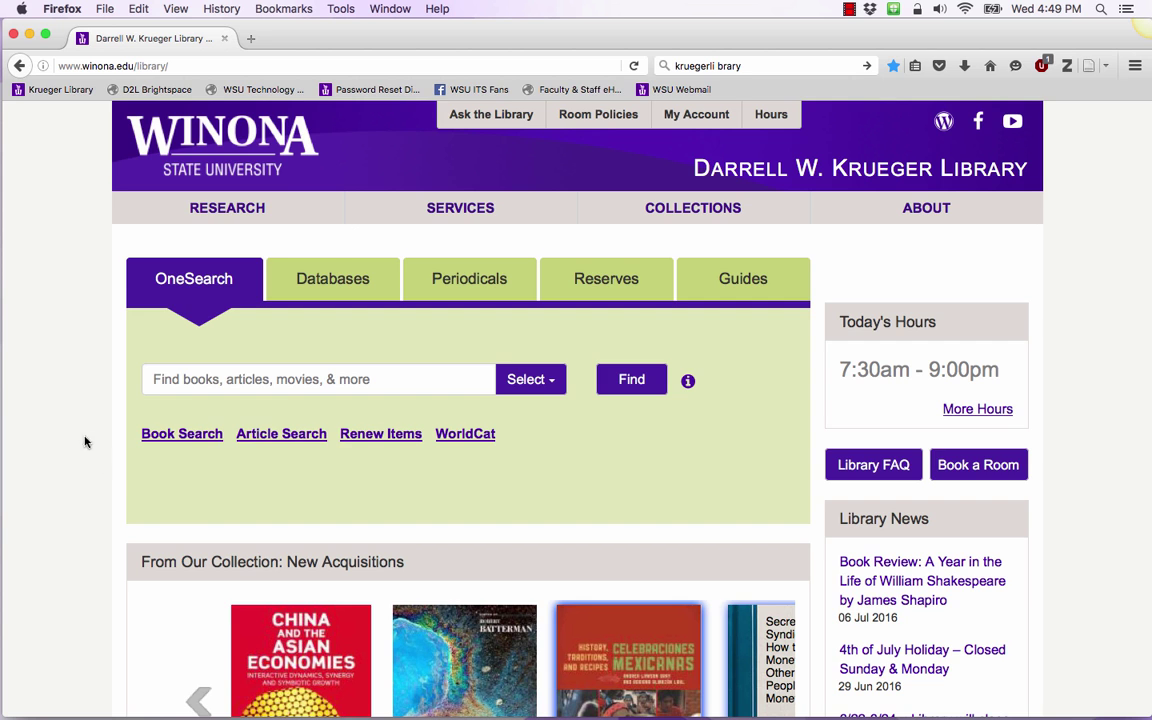
Search Academic Search Premier for "children's literature" and scroll through the 68,953 results
{"action": "left_click", "coordinate": [331, 279]}
{"action": "scroll", "coordinate": [98, 404], "scroll_direction": "down", "scroll_amount": 1}
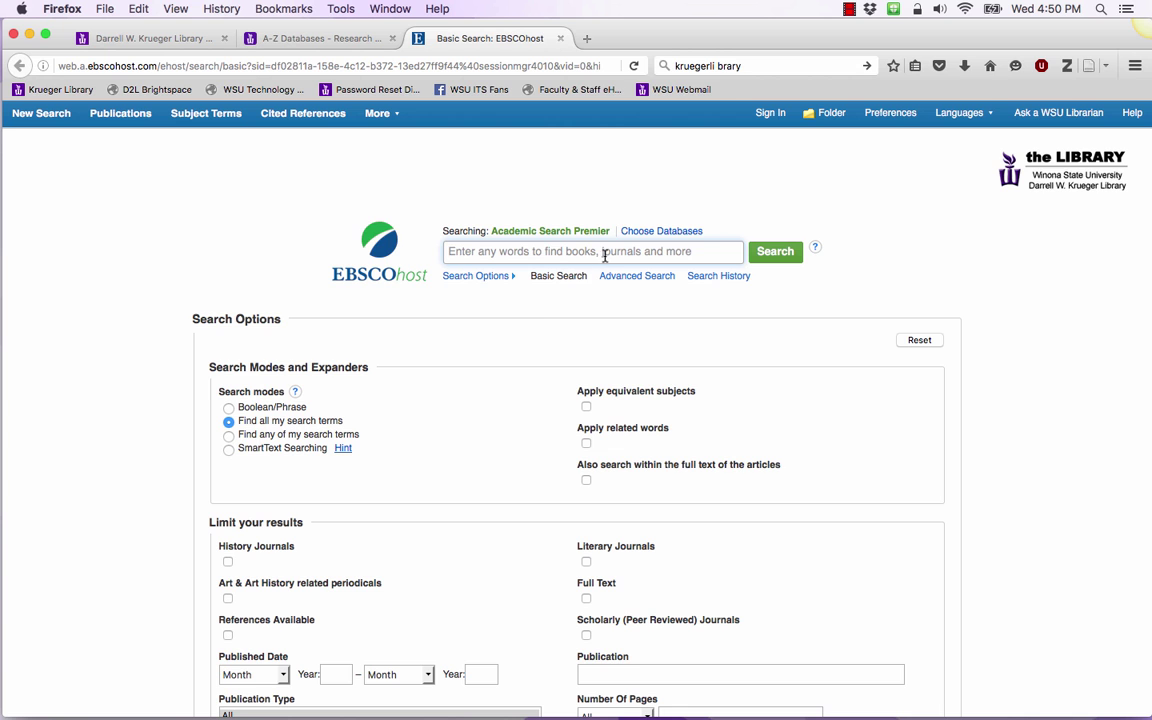
{"action": "type", "text": "\"children'"}
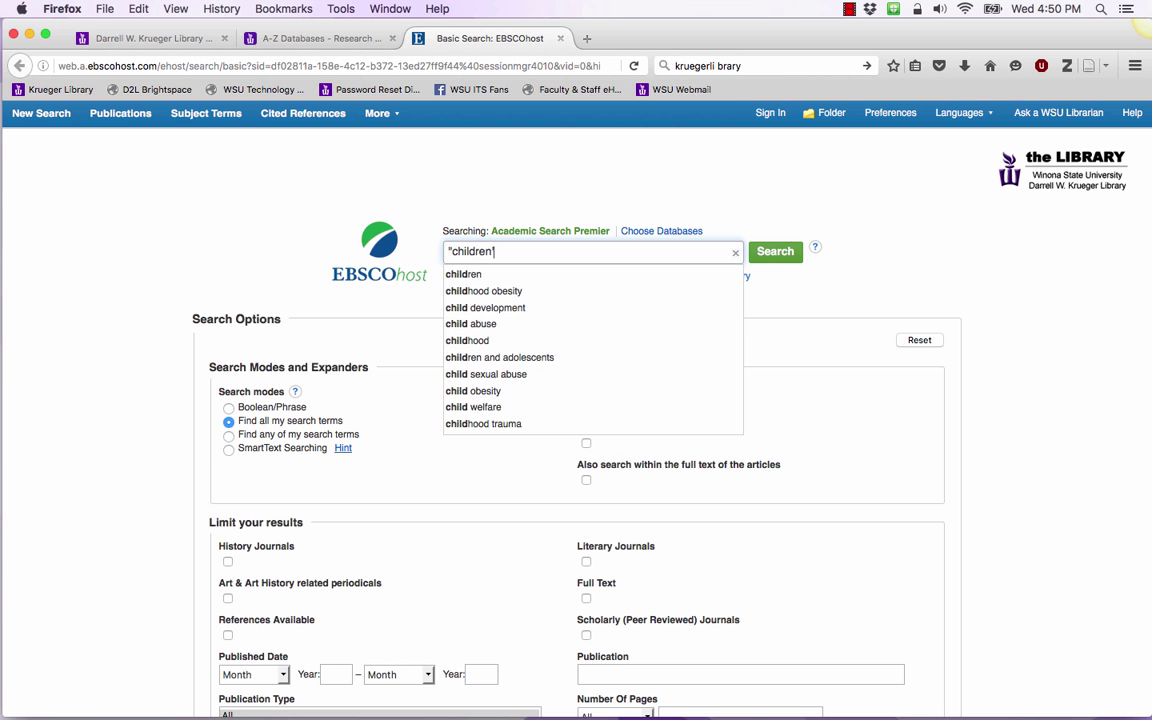
{"action": "type", "text": "s literature\""}
{"action": "key", "text": "Return"}
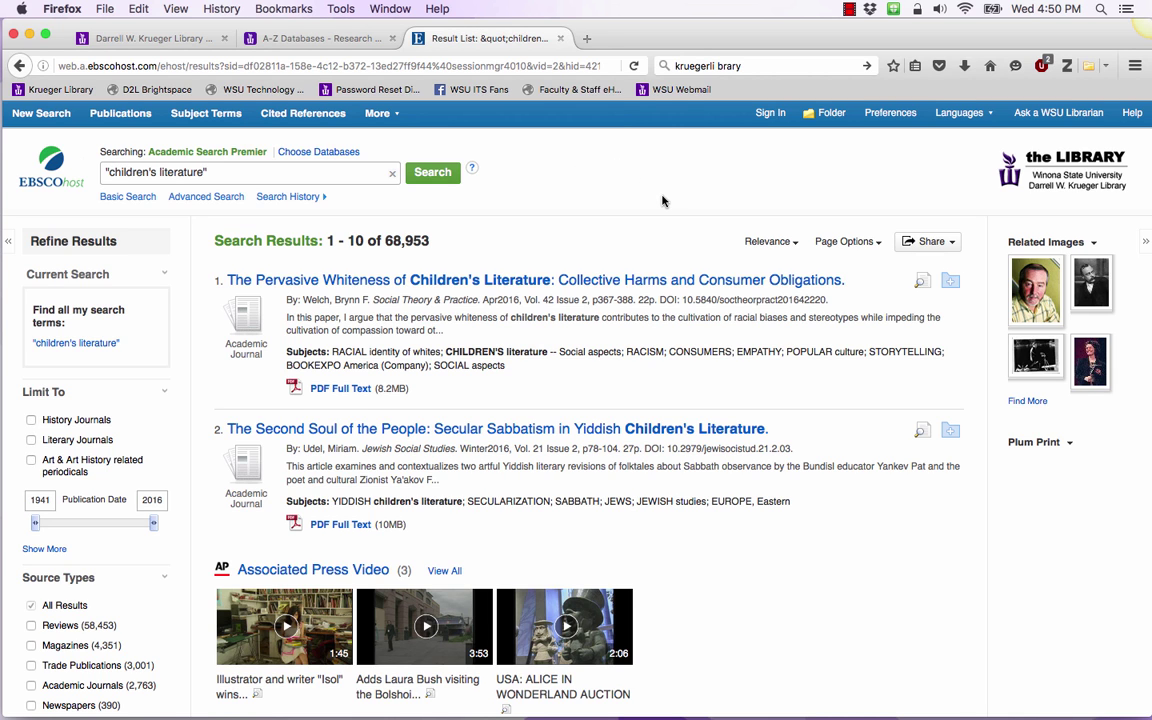
{"action": "scroll", "coordinate": [594, 287], "scroll_direction": "down", "scroll_amount": 5}
{"action": "scroll", "coordinate": [594, 287], "scroll_direction": "down", "scroll_amount": 15}
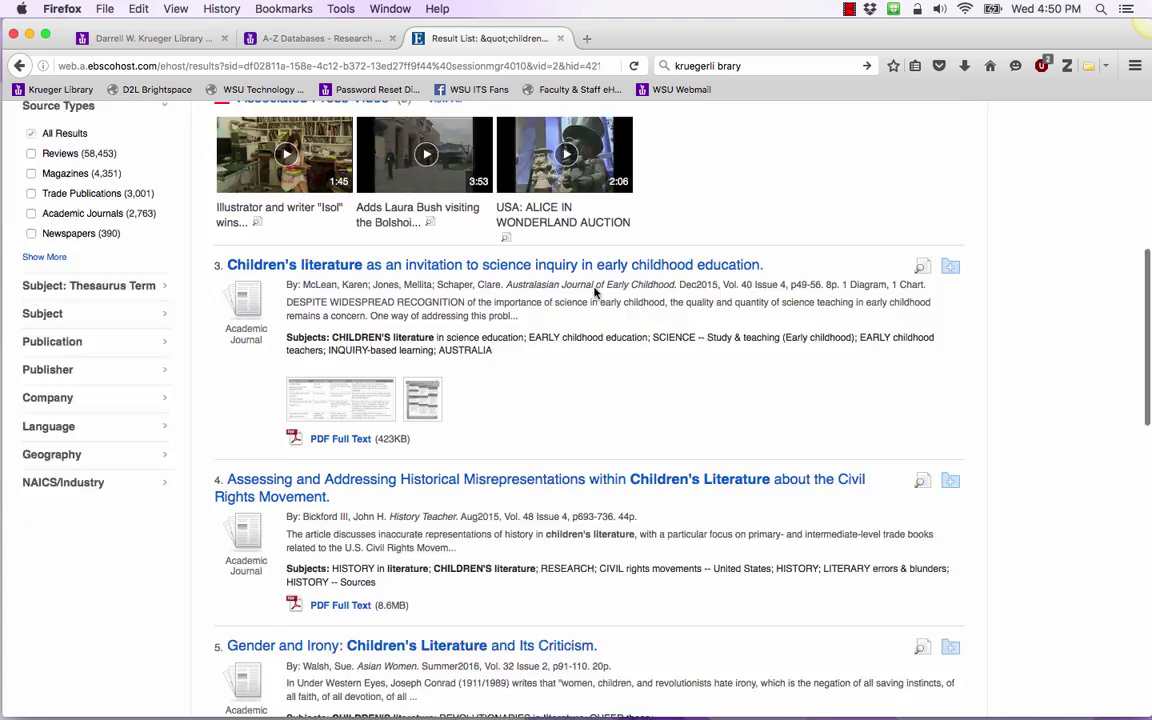
{"action": "scroll", "coordinate": [594, 291], "scroll_direction": "up", "scroll_amount": 8}
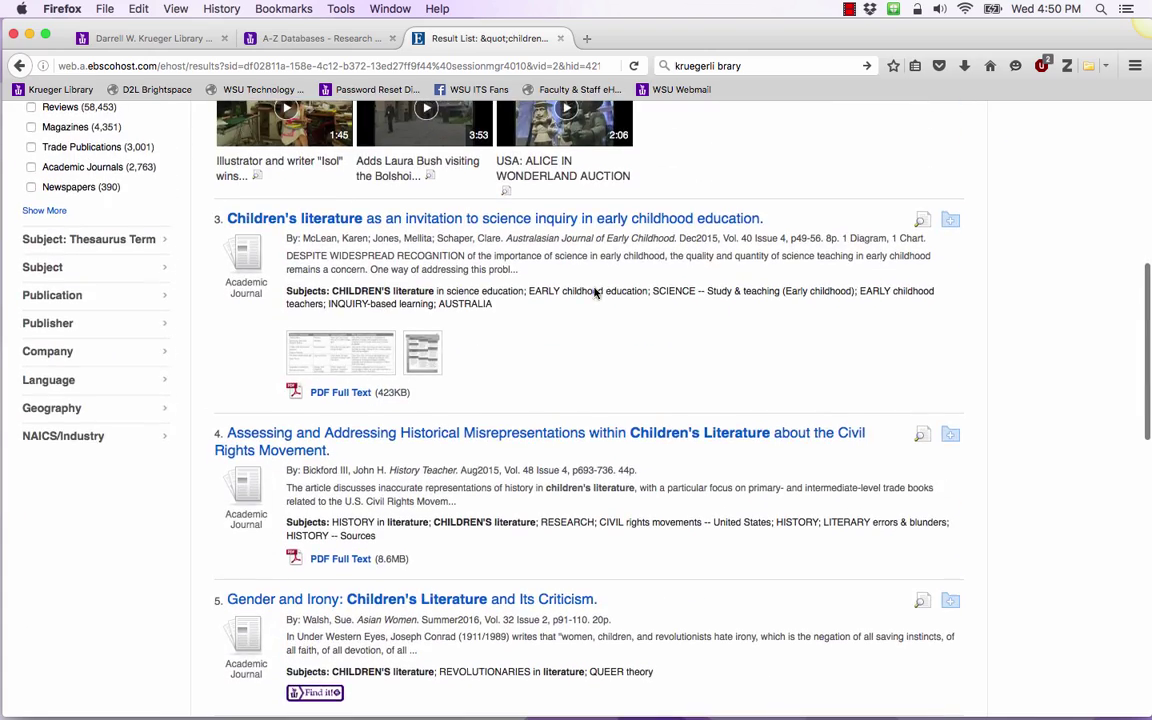
{"action": "scroll", "coordinate": [584, 320], "scroll_direction": "down", "scroll_amount": 2}
{"action": "scroll", "coordinate": [1031, 347], "scroll_direction": "down", "scroll_amount": 4}
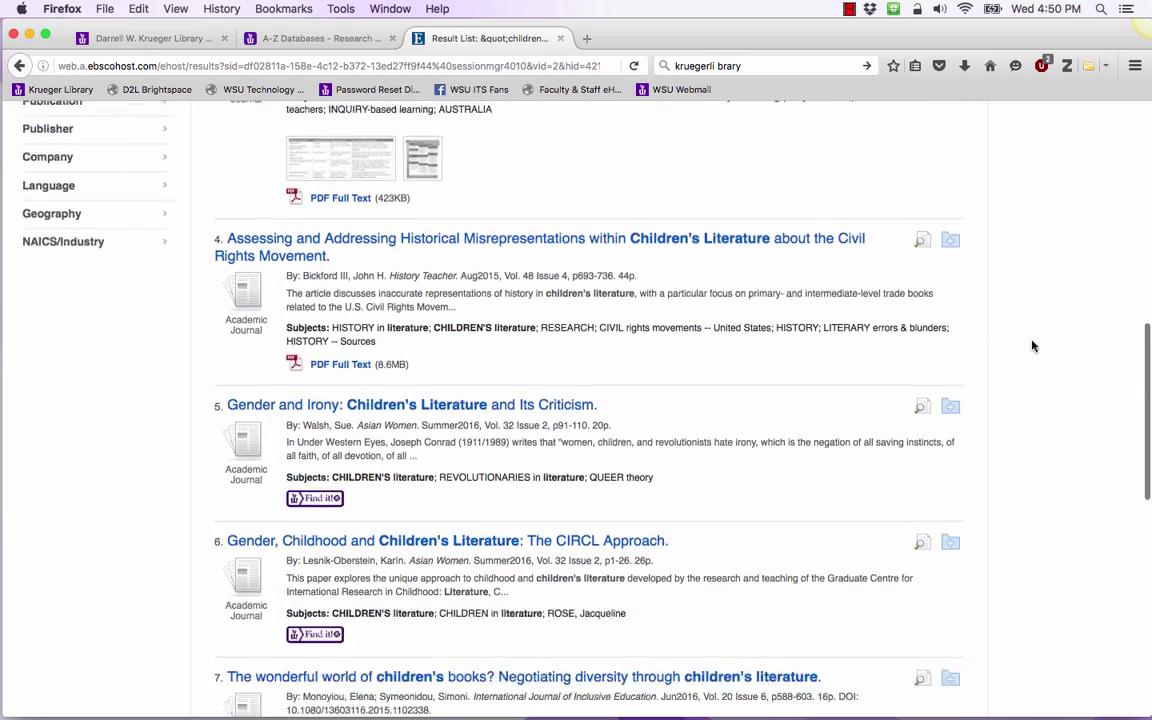
{"action": "scroll", "coordinate": [1029, 372], "scroll_direction": "down", "scroll_amount": 5}
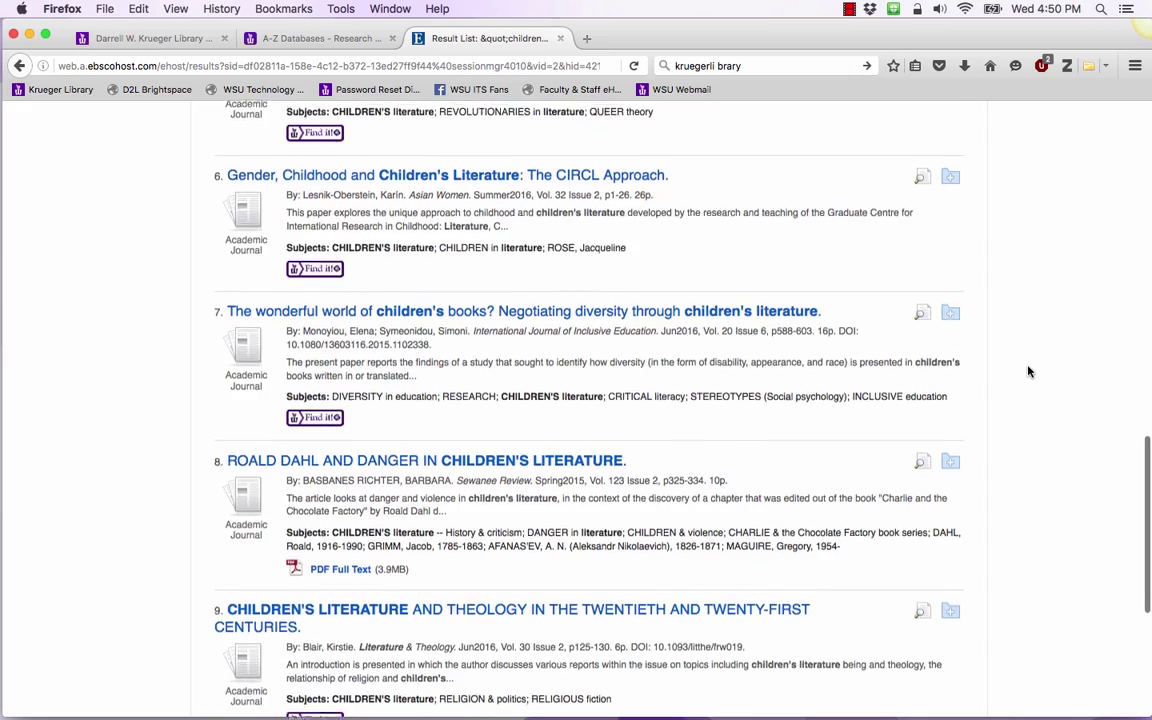
{"action": "scroll", "coordinate": [1029, 372], "scroll_direction": "up", "scroll_amount": 15}
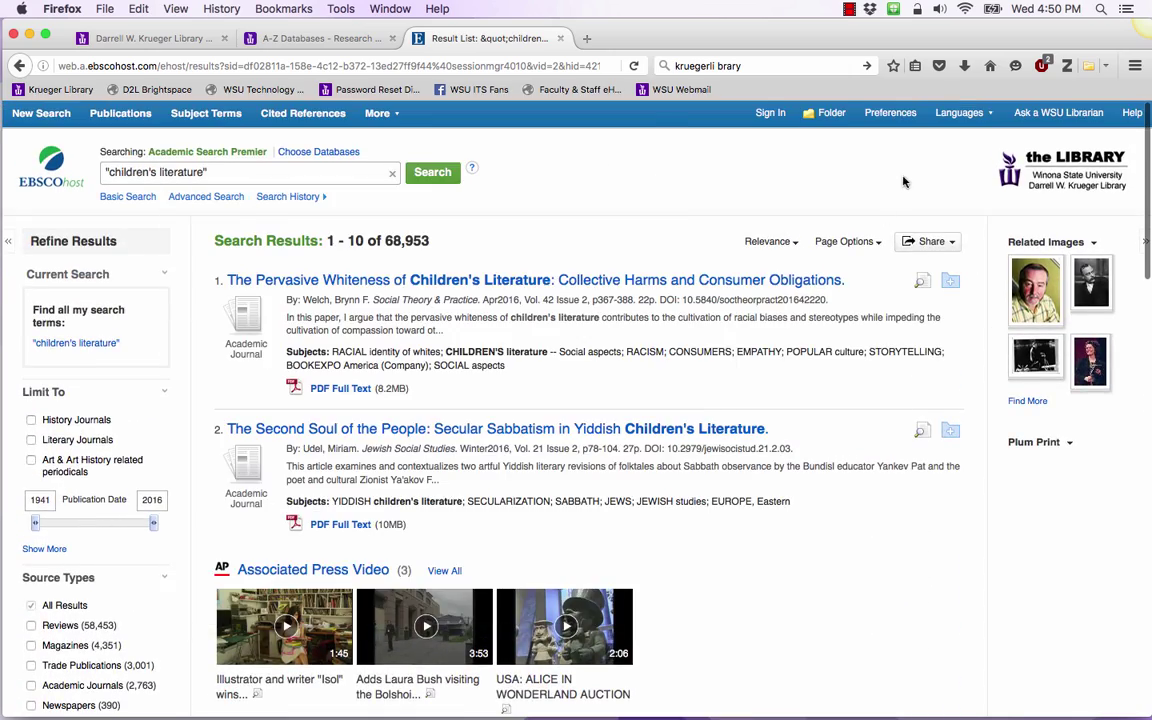
From the results, save the Second Soul, Gender and Irony, and 'Mother' of All Schemas articles to Zotero
{"action": "left_click", "coordinate": [1088, 68]}
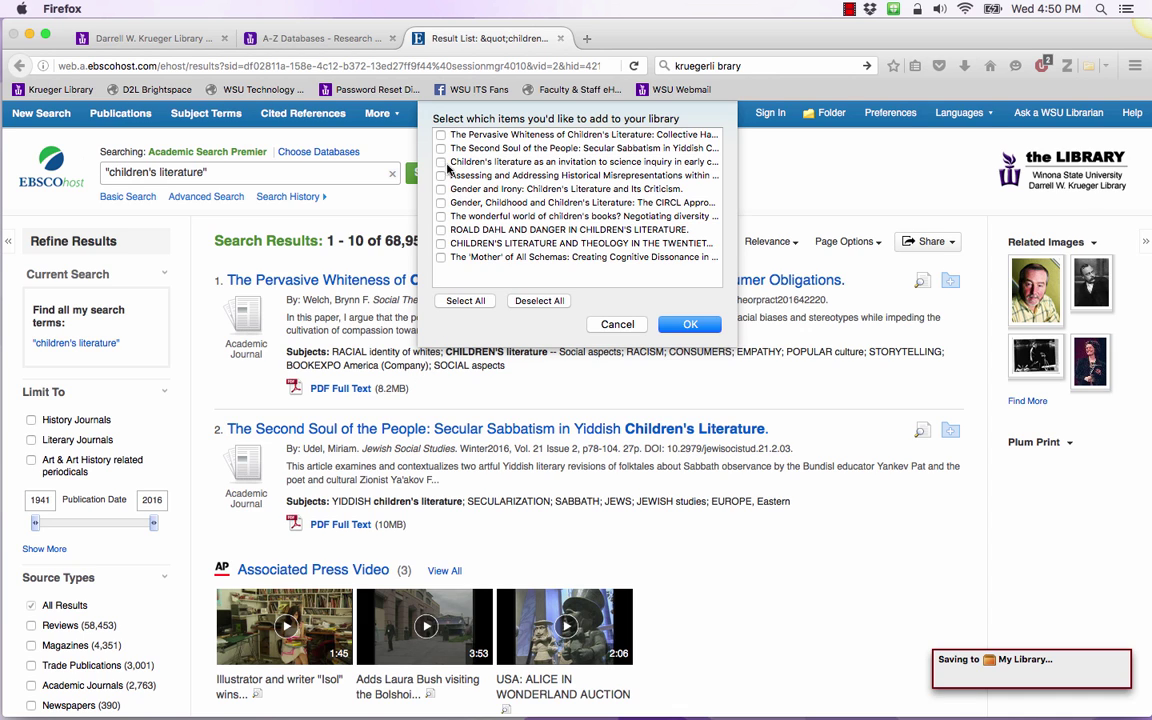
{"action": "left_click", "coordinate": [443, 148]}
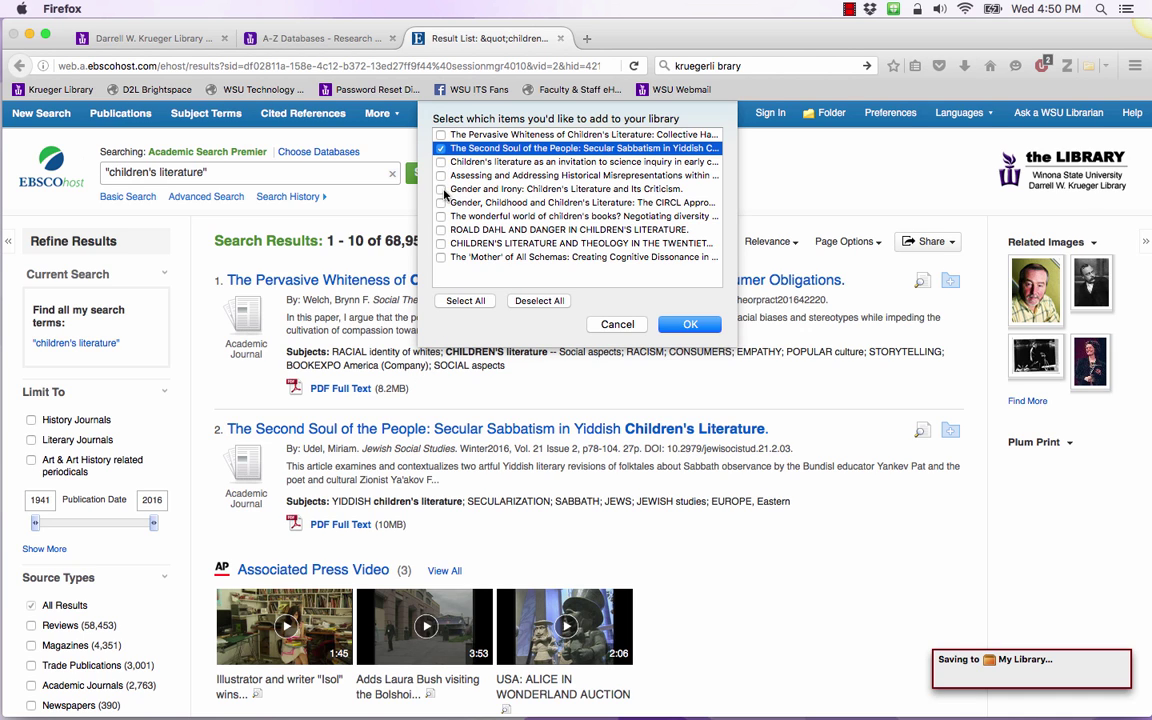
{"action": "left_click", "coordinate": [440, 189]}
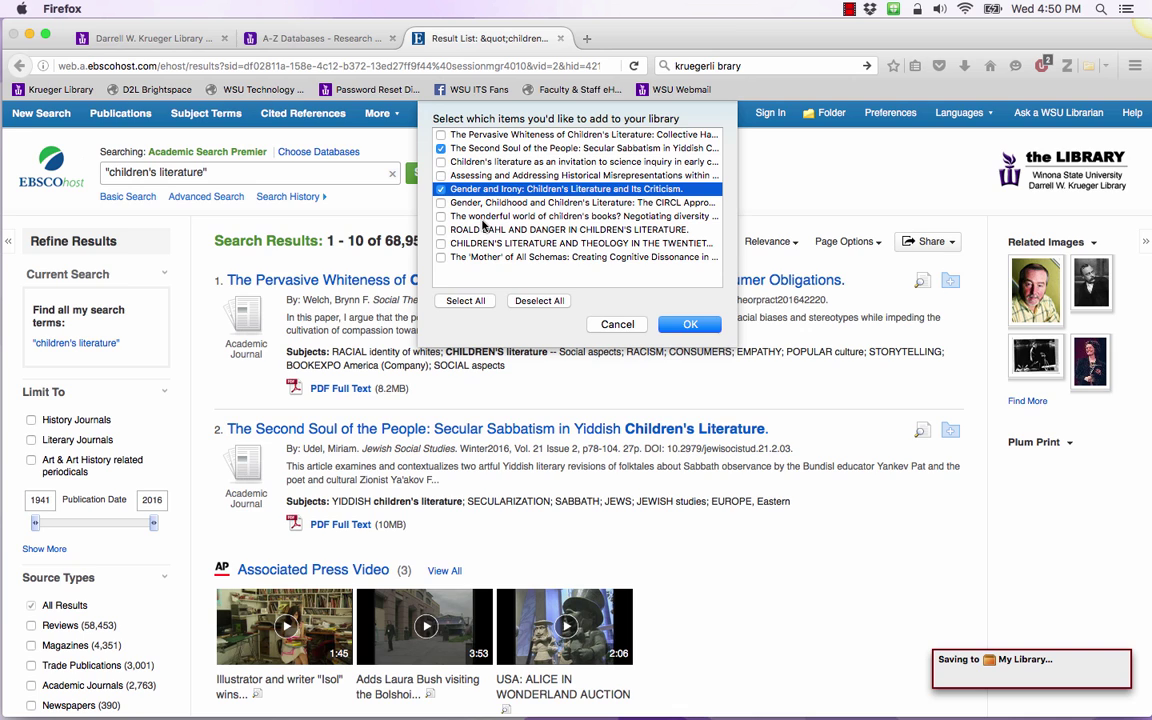
{"action": "left_click", "coordinate": [455, 257]}
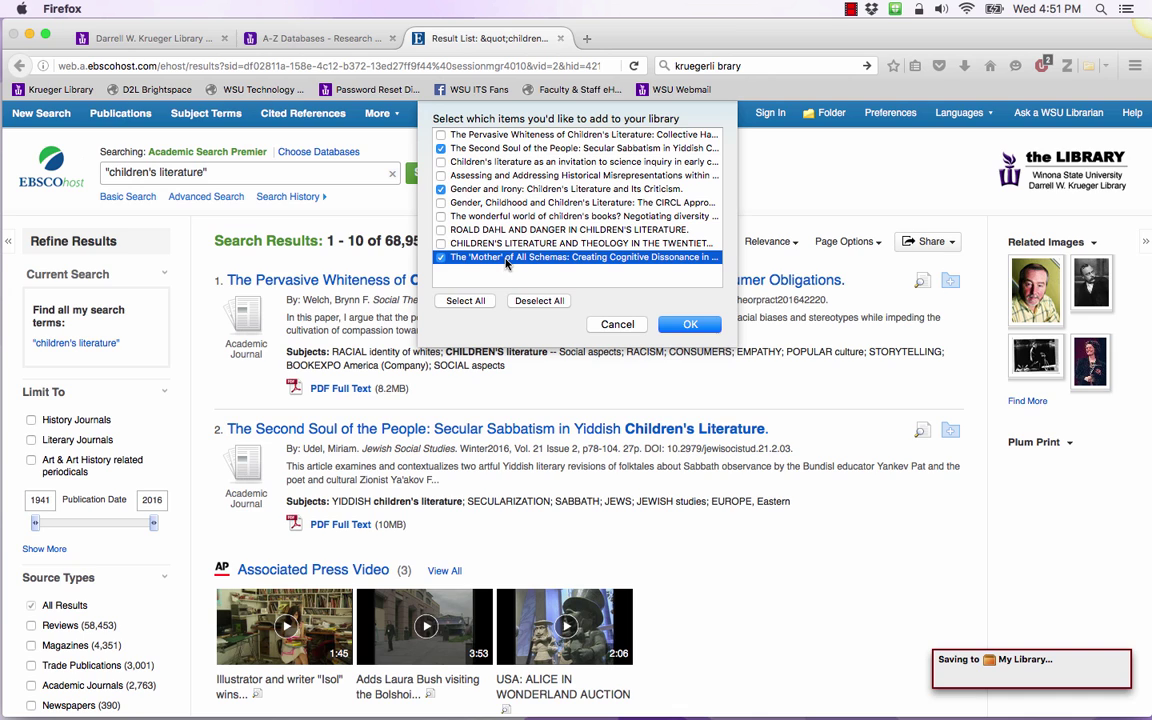
{"action": "left_click", "coordinate": [689, 326]}
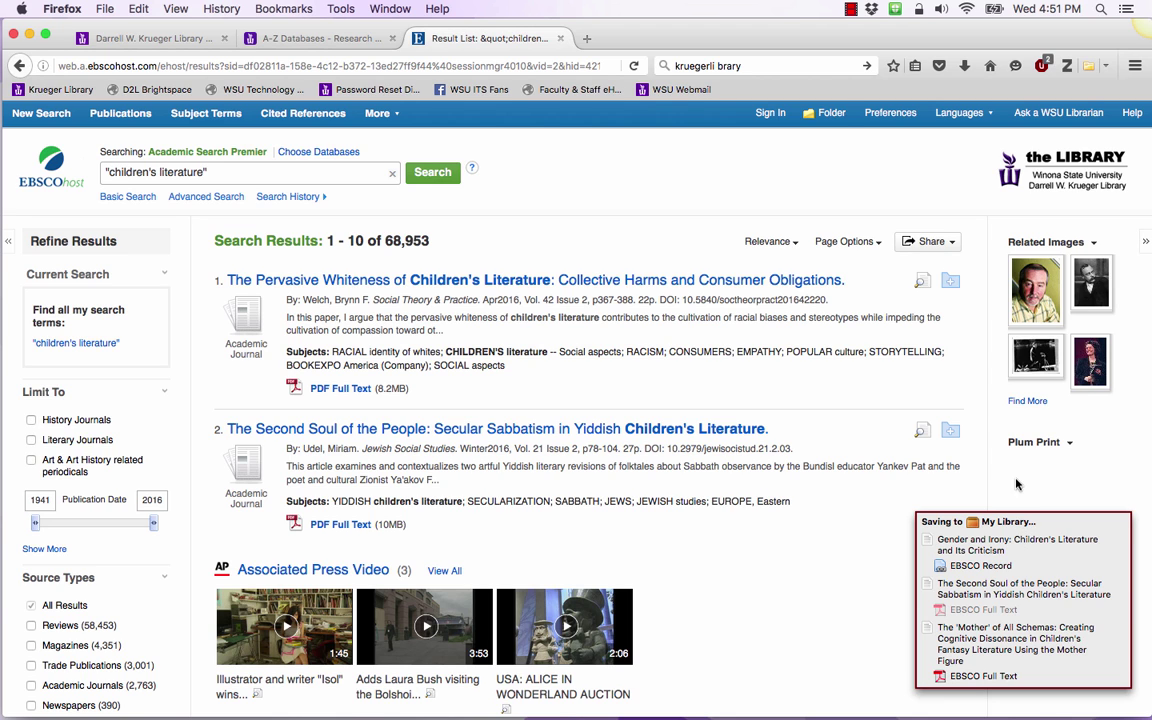
In Zotero, compare the details of the three saved articles and the Queer in America book
{"action": "left_click", "coordinate": [1067, 65]}
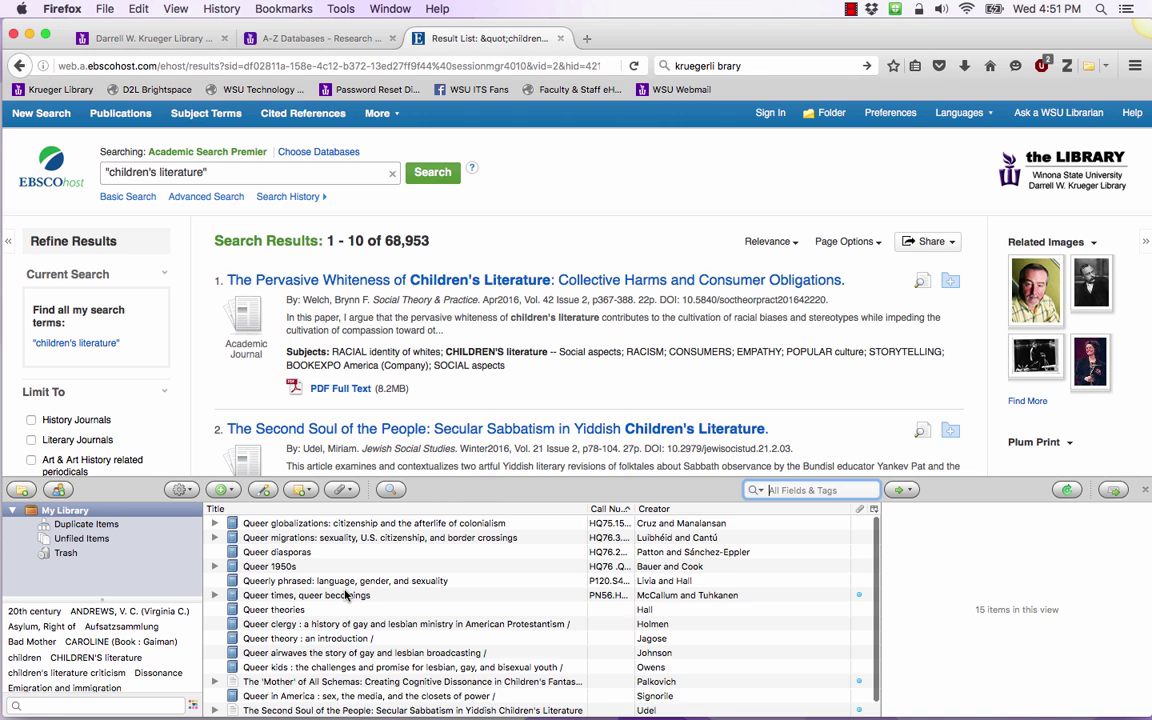
{"action": "scroll", "coordinate": [345, 595], "scroll_direction": "down", "scroll_amount": 1}
{"action": "scroll", "coordinate": [345, 595], "scroll_direction": "up", "scroll_amount": 1}
{"action": "scroll", "coordinate": [330, 640], "scroll_direction": "down", "scroll_amount": 1}
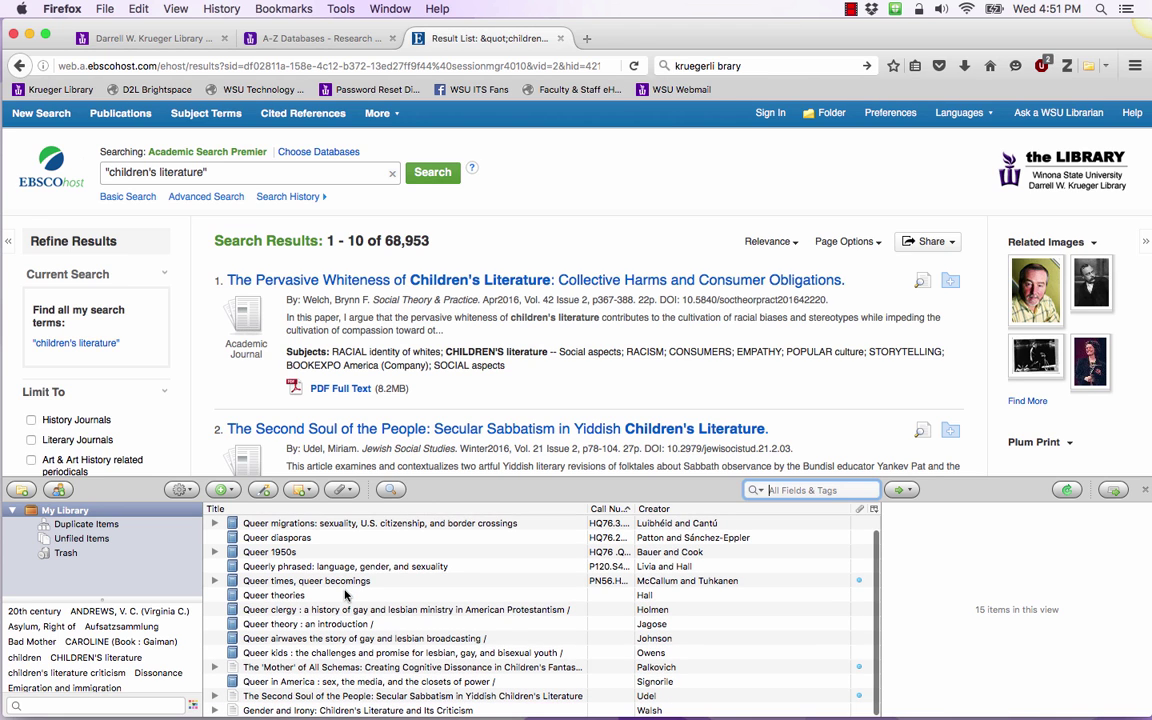
{"action": "left_click", "coordinate": [305, 696]}
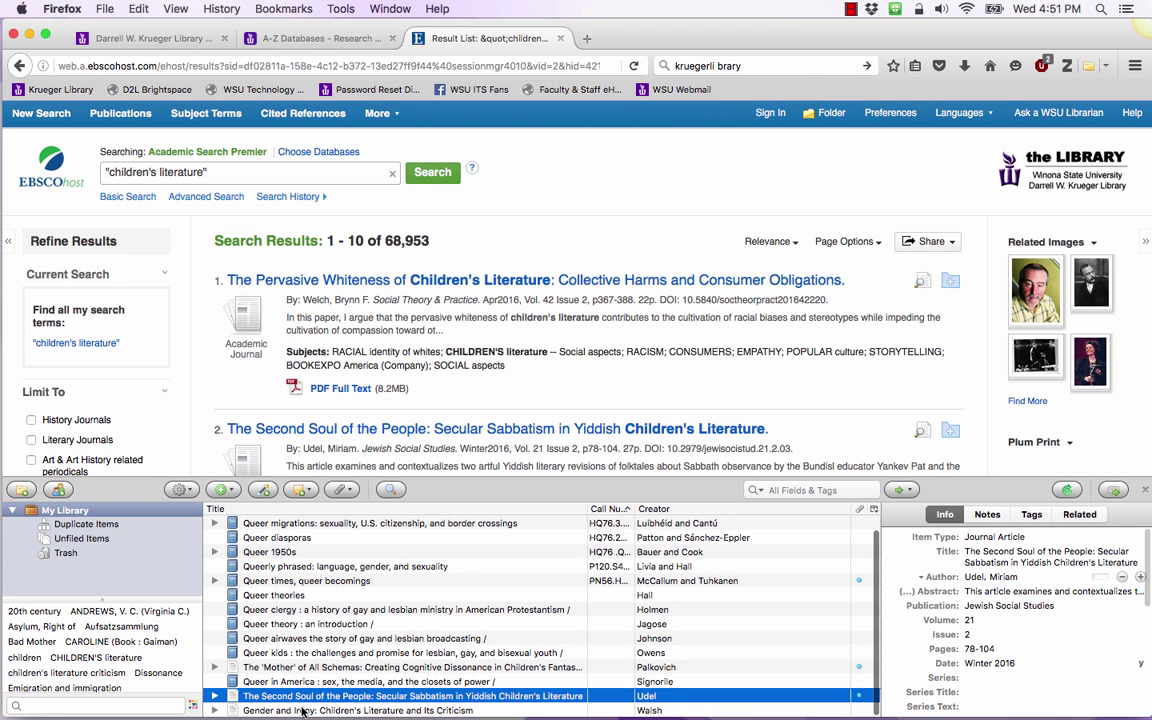
{"action": "left_click", "coordinate": [300, 710]}
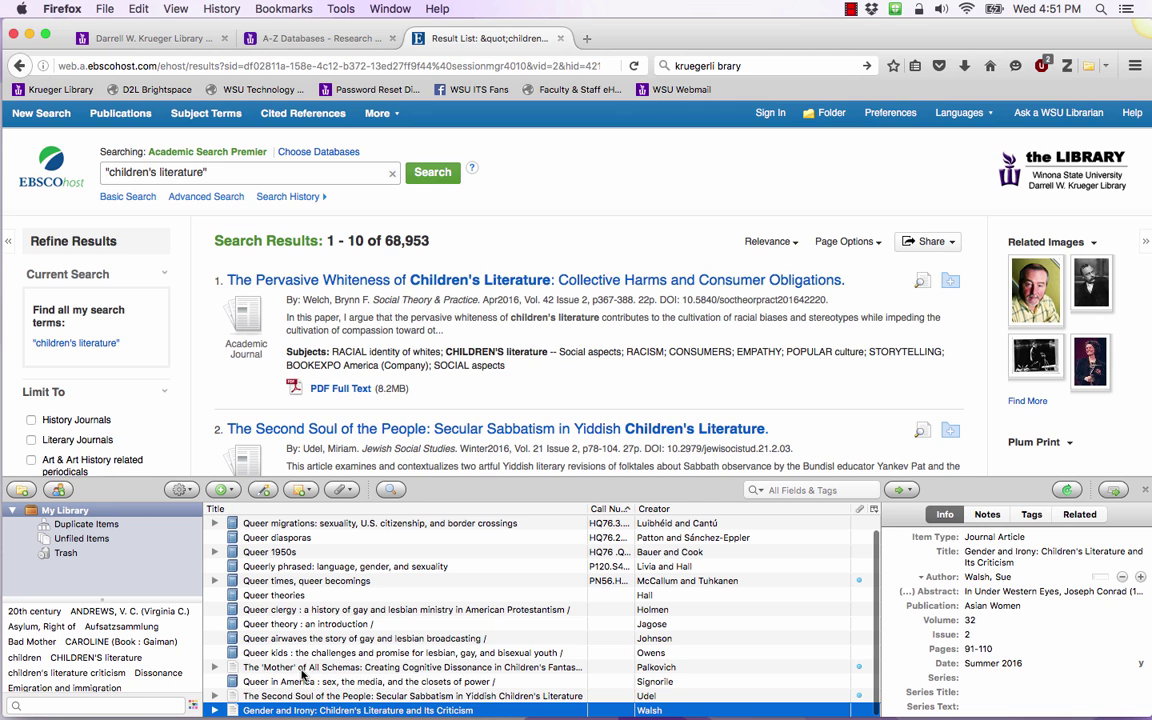
{"action": "left_click", "coordinate": [301, 669]}
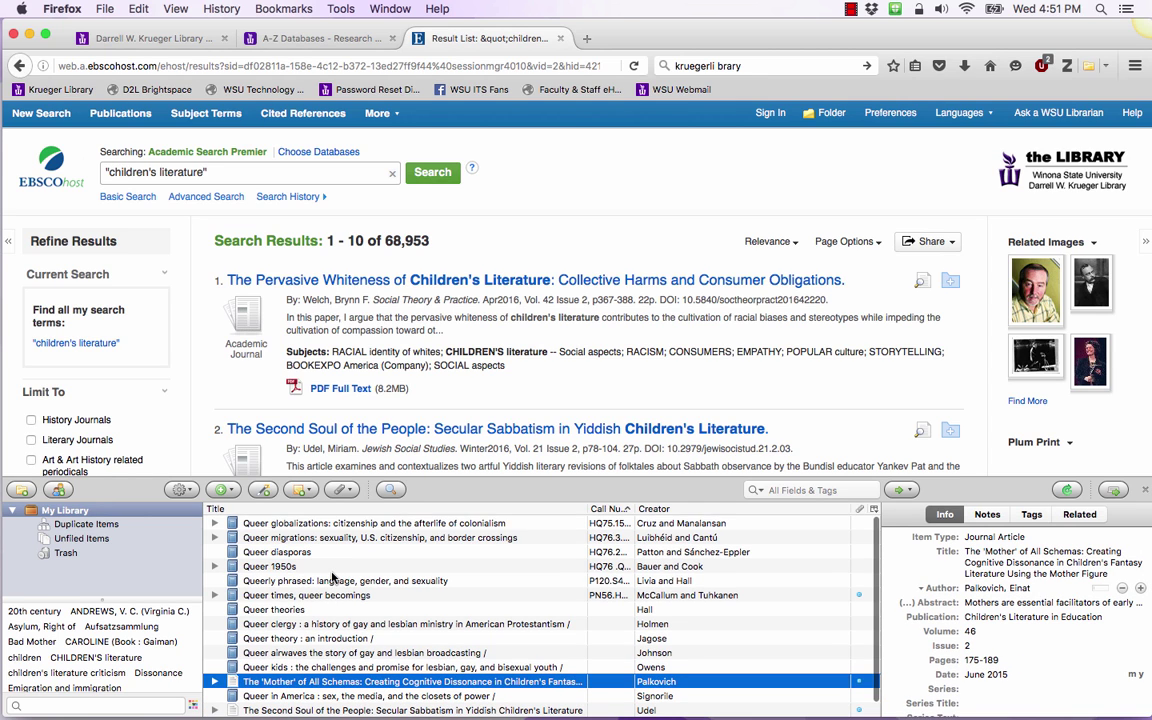
{"action": "scroll", "coordinate": [302, 528], "scroll_direction": "up", "scroll_amount": 1}
{"action": "scroll", "coordinate": [344, 533], "scroll_direction": "down", "scroll_amount": 1}
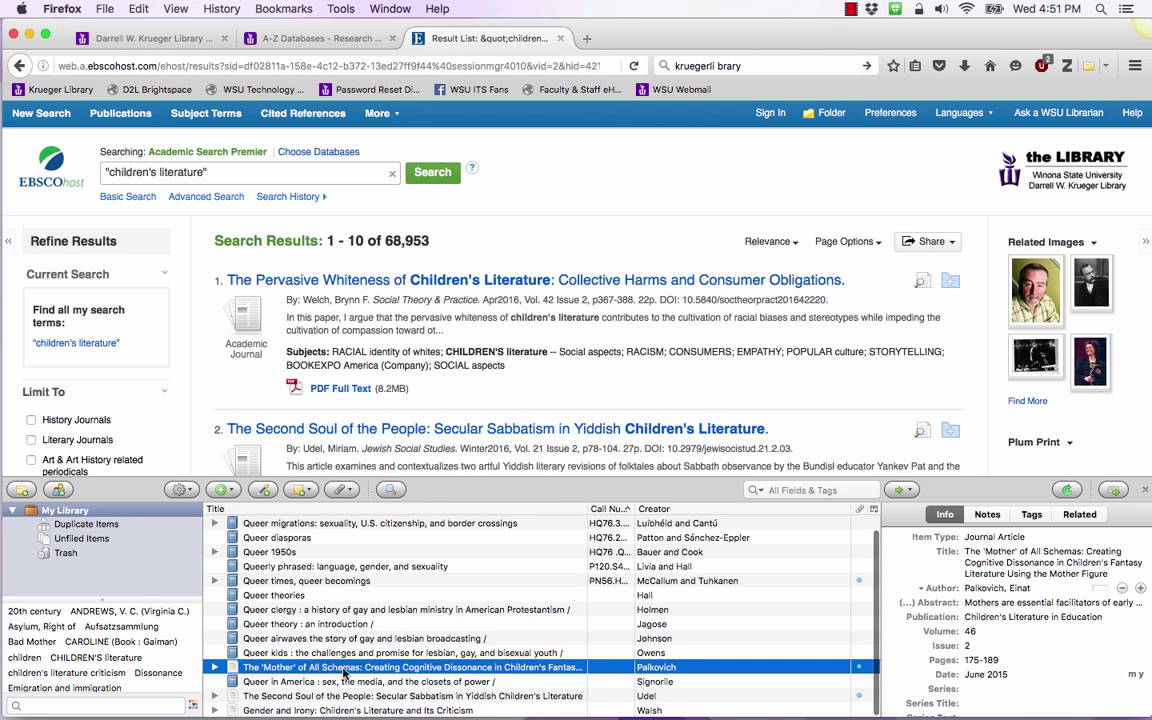
{"action": "left_click", "coordinate": [474, 696]}
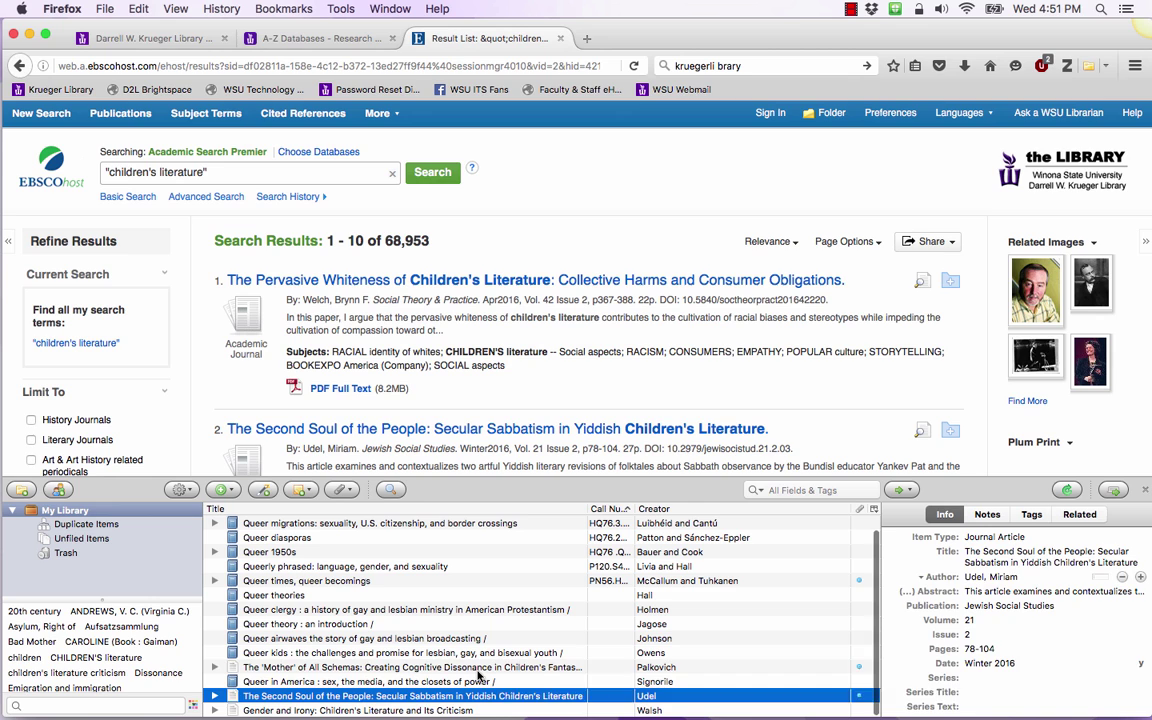
{"action": "left_click", "coordinate": [479, 669]}
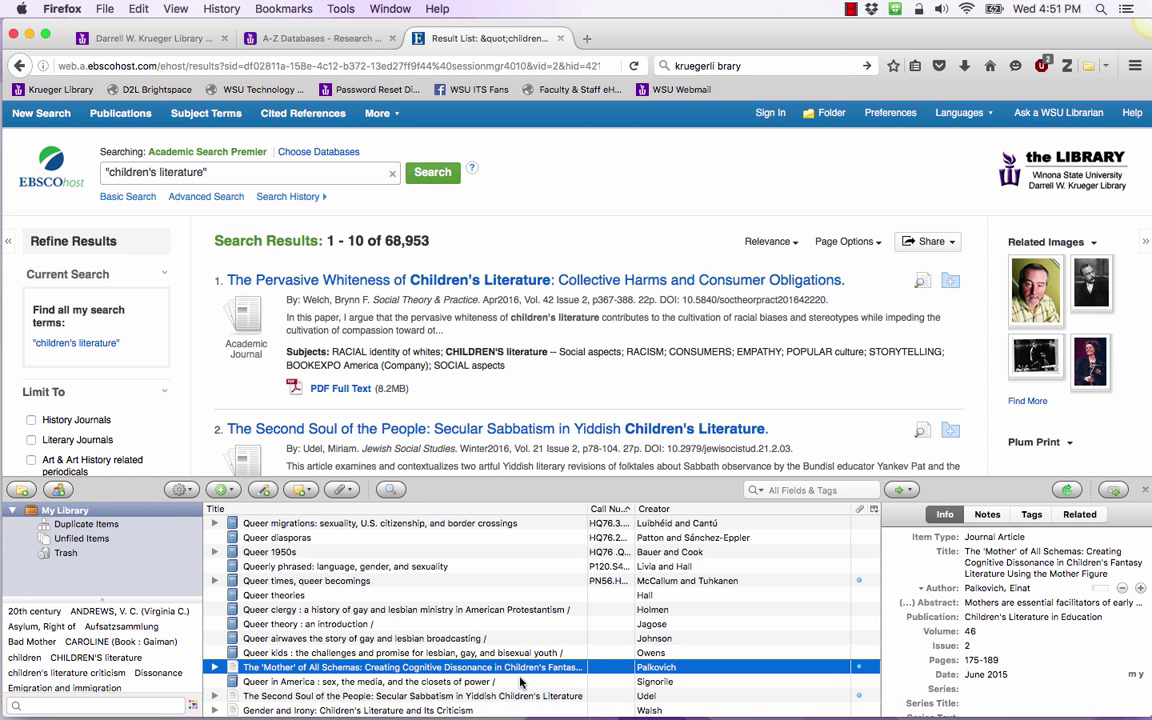
{"action": "left_click", "coordinate": [520, 681]}
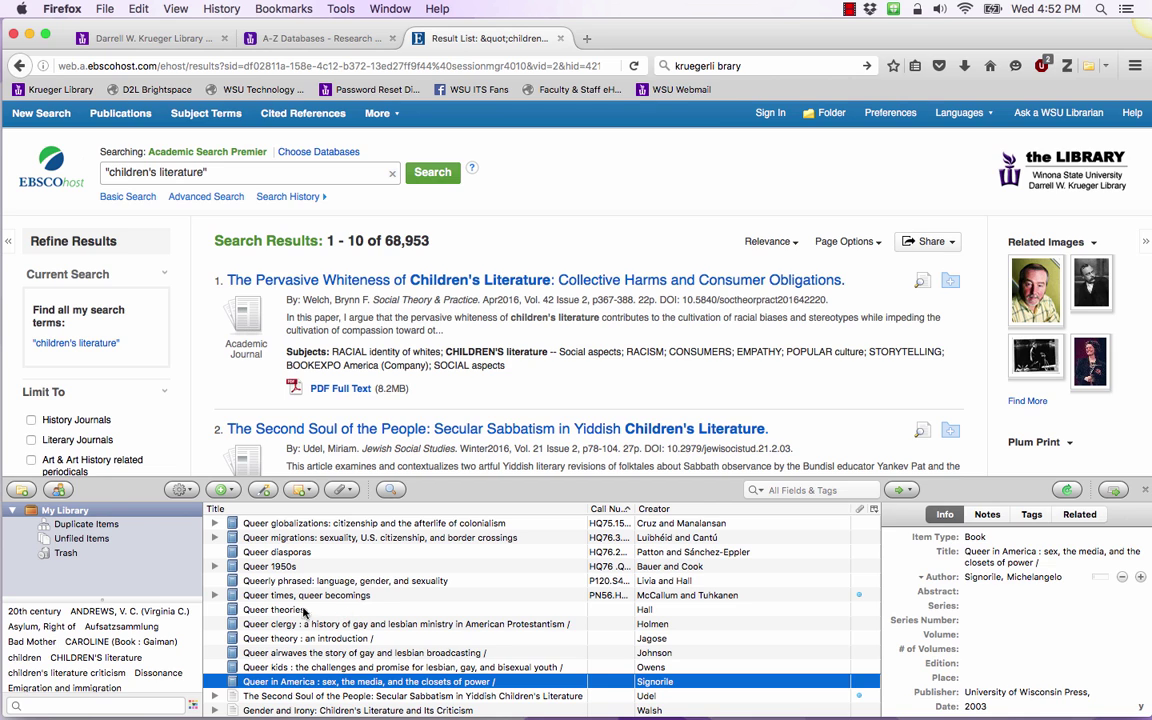
Review The Second Soul of the People record (Jewish Social Studies 21(2), 78–104) and select its URL
{"action": "left_click", "coordinate": [233, 697]}
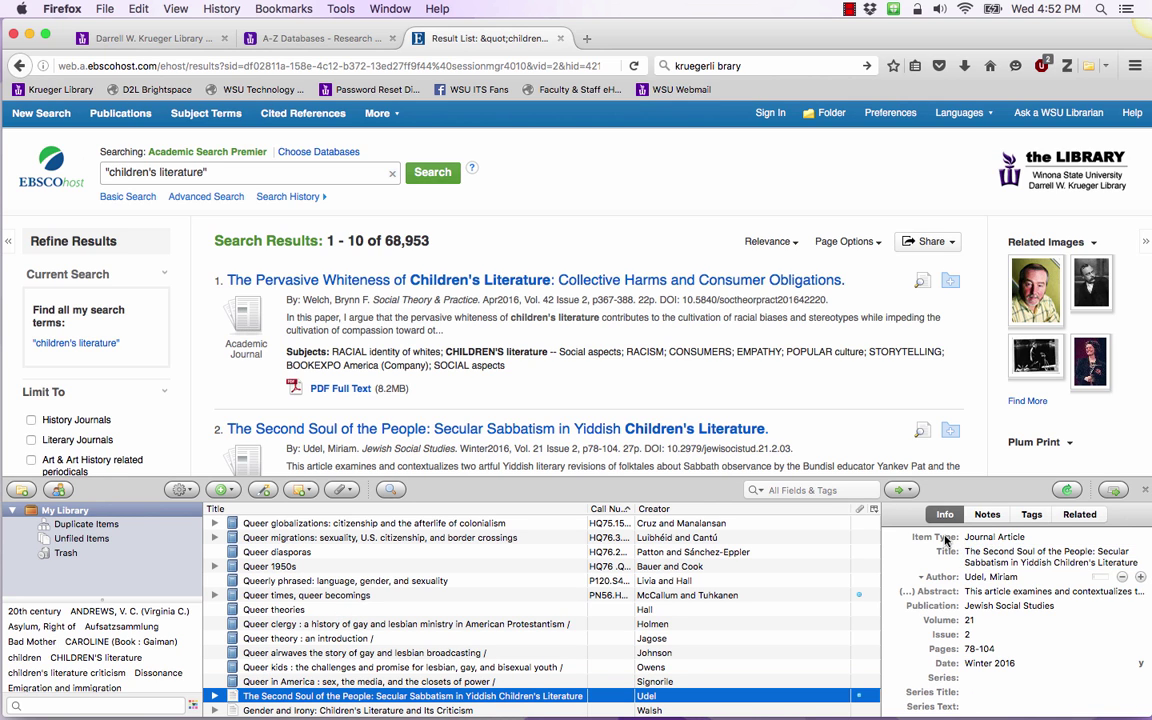
{"action": "scroll", "coordinate": [996, 543], "scroll_direction": "down", "scroll_amount": 3}
{"action": "scroll", "coordinate": [996, 543], "scroll_direction": "down", "scroll_amount": 1}
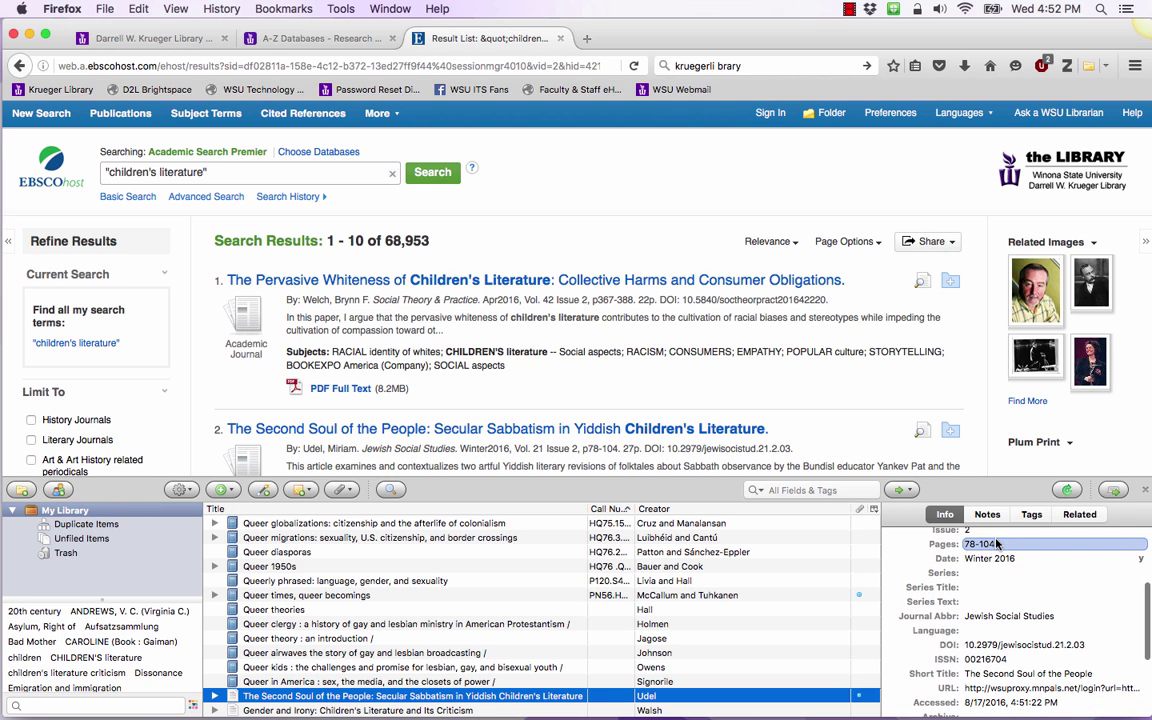
{"action": "scroll", "coordinate": [994, 555], "scroll_direction": "down", "scroll_amount": 1}
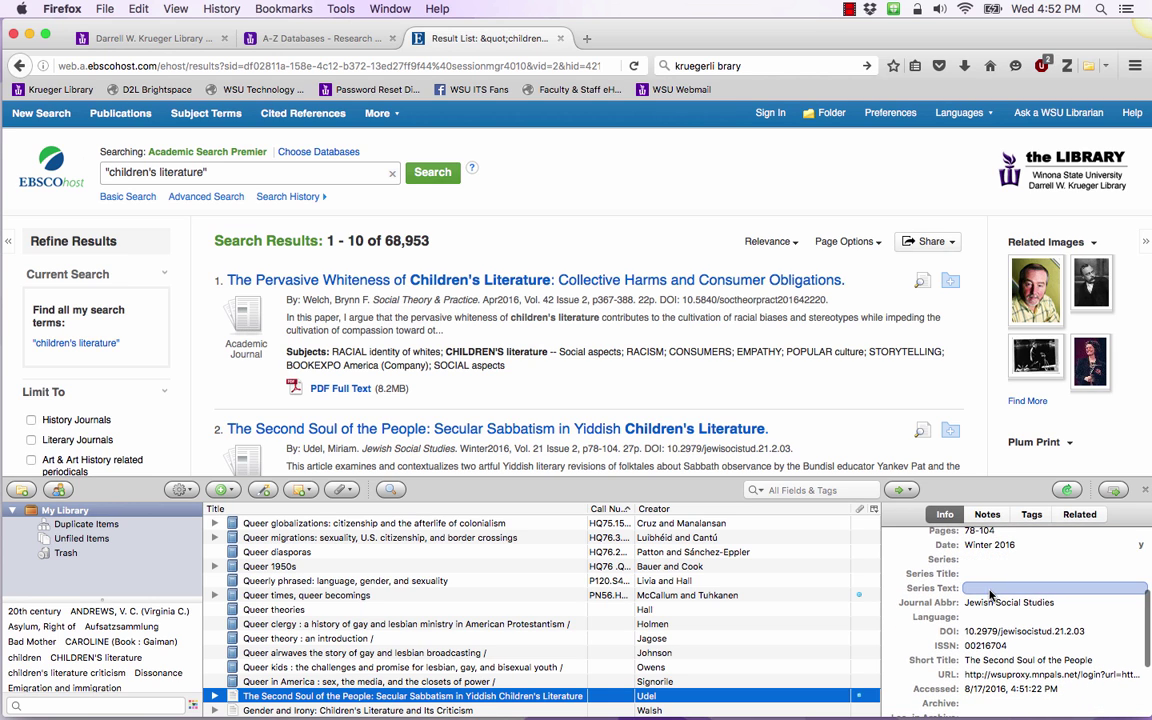
{"action": "scroll", "coordinate": [992, 605], "scroll_direction": "down", "scroll_amount": 5}
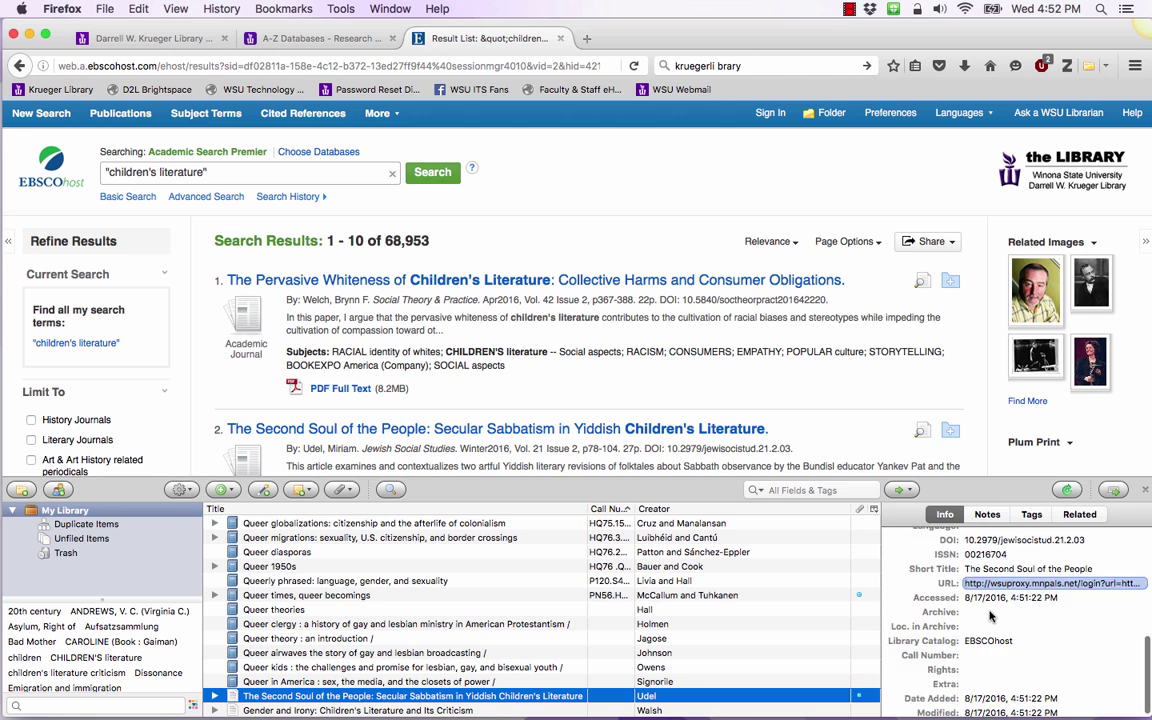
{"action": "scroll", "coordinate": [995, 615], "scroll_direction": "up", "scroll_amount": 8}
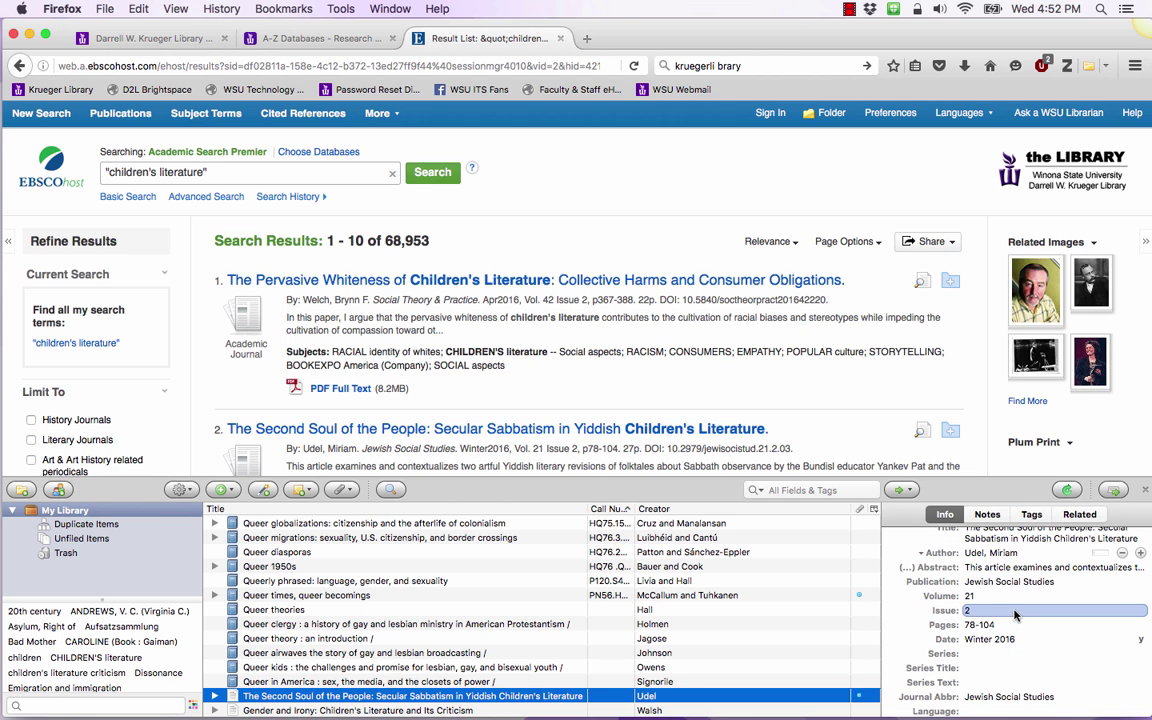
{"action": "scroll", "coordinate": [1015, 615], "scroll_direction": "down", "scroll_amount": 9}
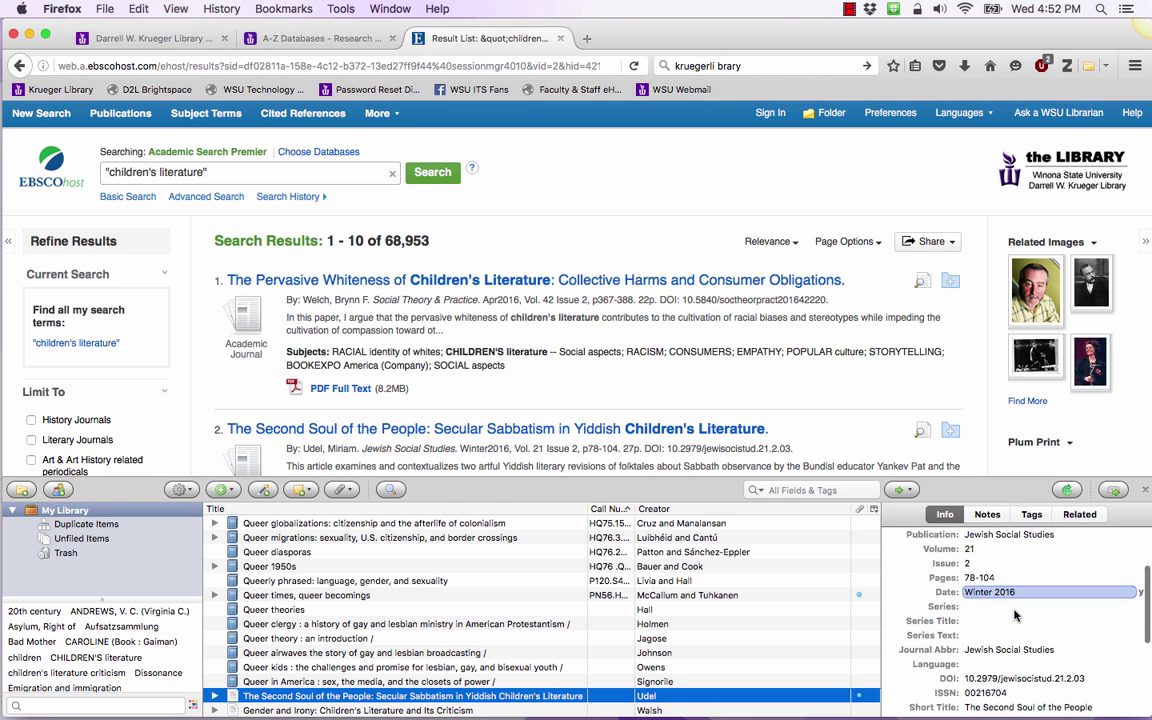
{"action": "left_click", "coordinate": [1033, 613]}
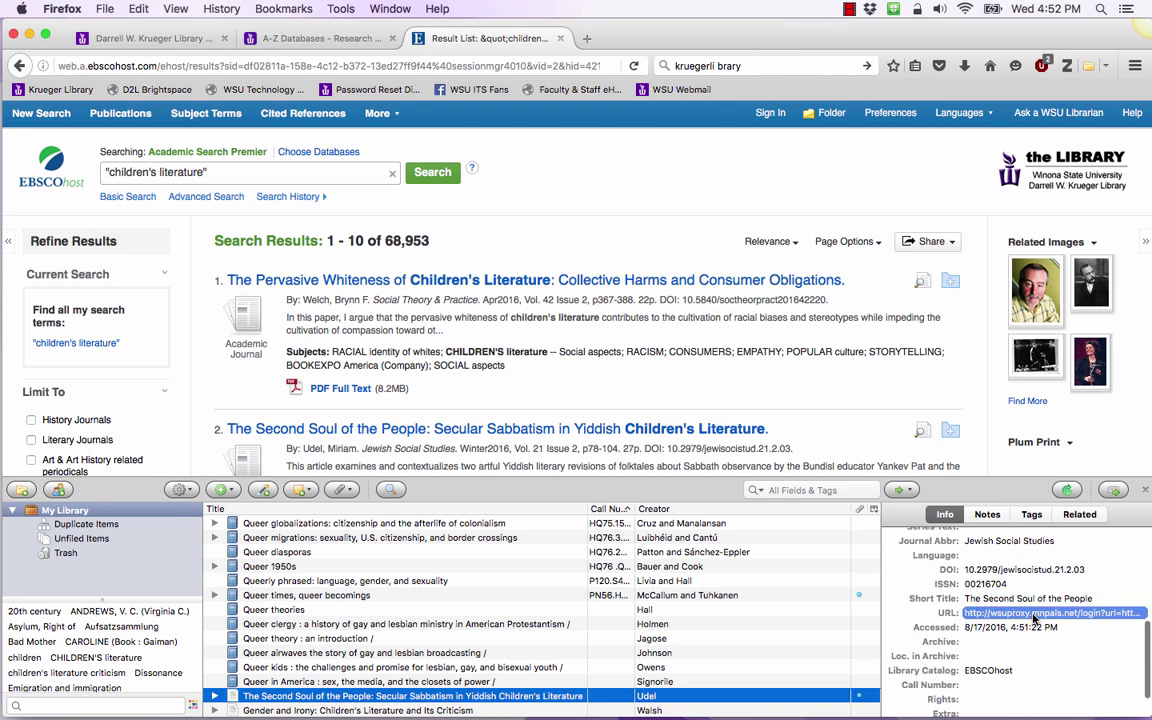
{"action": "key", "text": "super+c"}
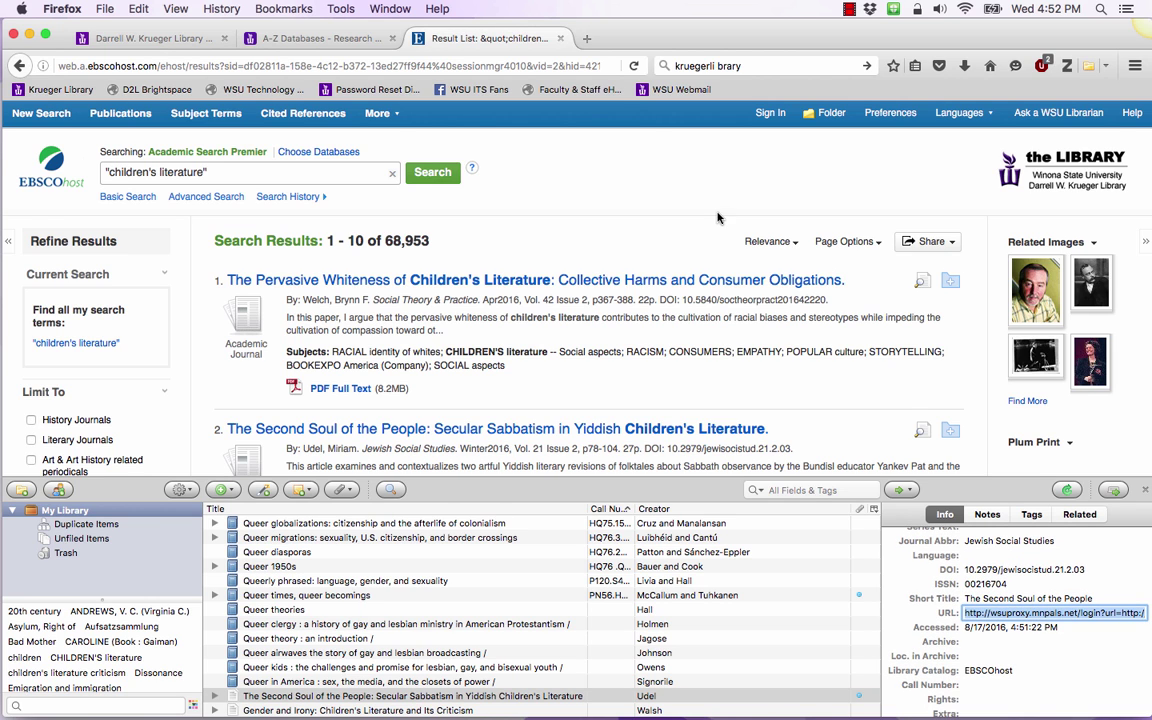
{"action": "left_click", "coordinate": [587, 38]}
{"action": "key", "text": "super+v"}
{"action": "key", "text": "Return"}
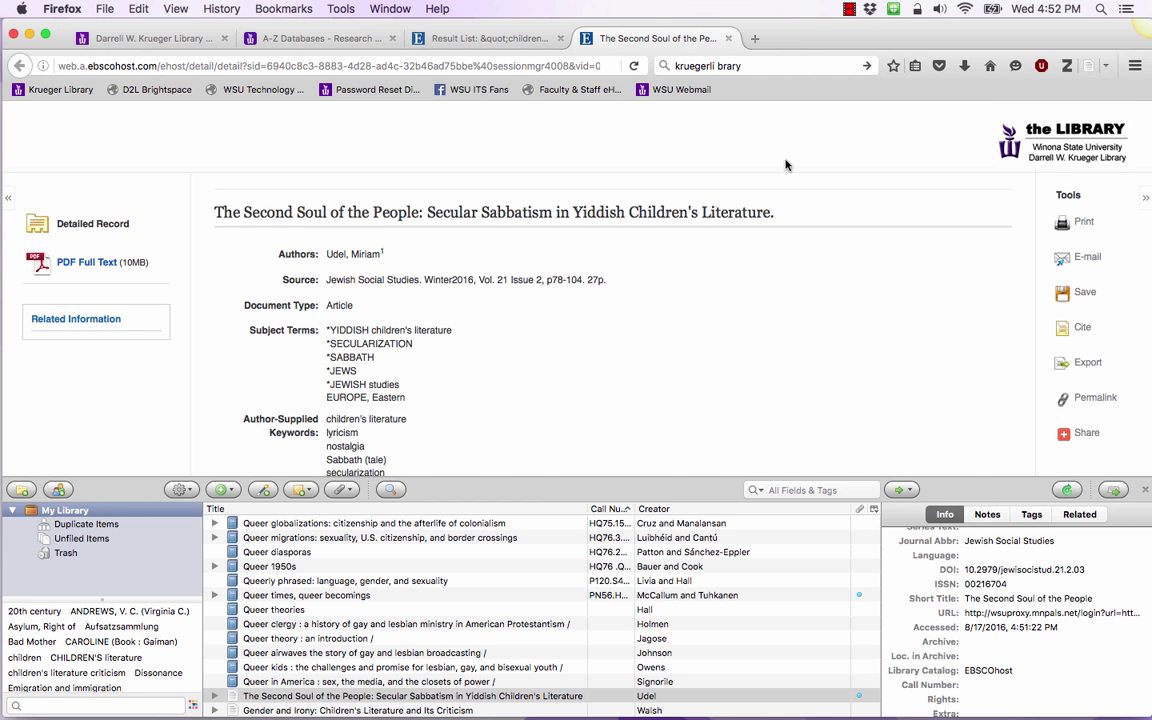
{"action": "scroll", "coordinate": [611, 332], "scroll_direction": "down", "scroll_amount": 1}
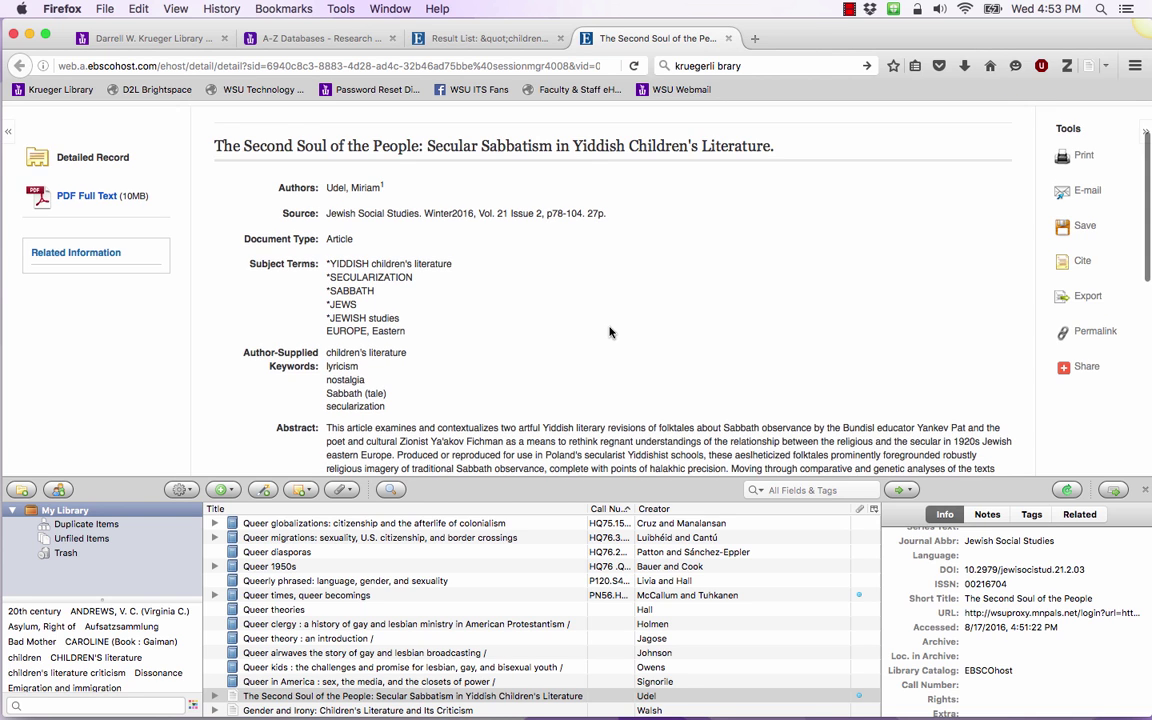
{"action": "scroll", "coordinate": [610, 332], "scroll_direction": "up", "scroll_amount": 1}
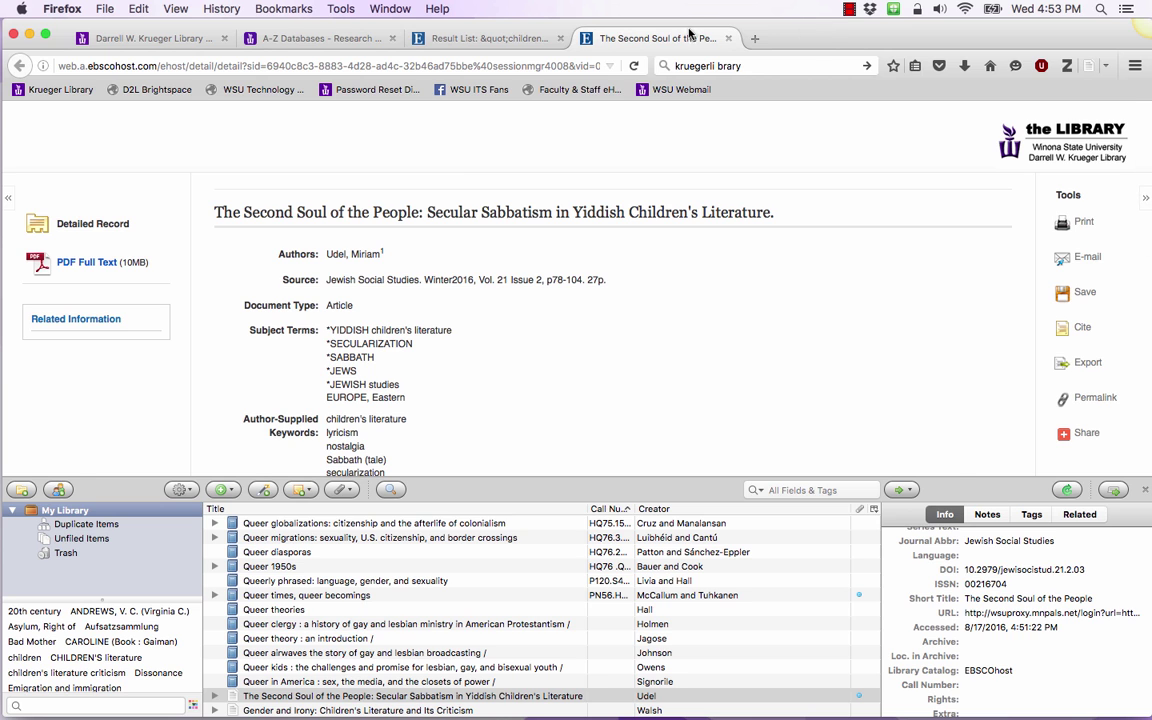
{"action": "left_click", "coordinate": [728, 38]}
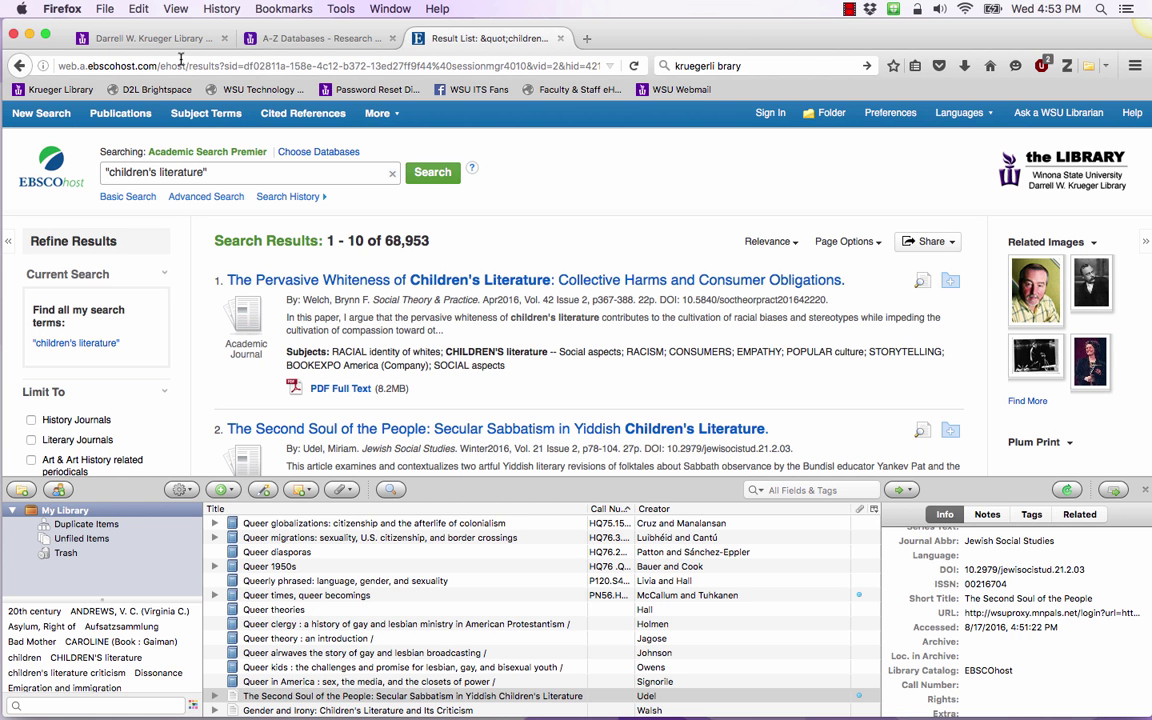
From the Krueger Library homepage, open Book Search and set the search field to Title
{"action": "left_click", "coordinate": [40, 89]}
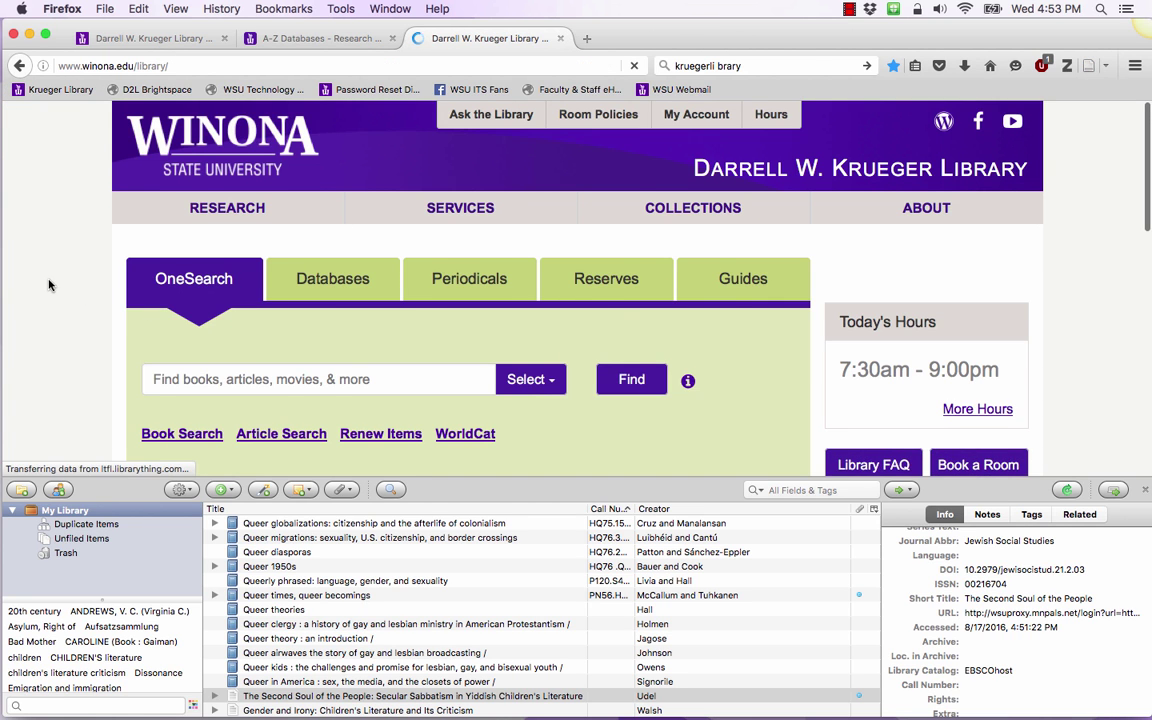
{"action": "scroll", "coordinate": [48, 285], "scroll_direction": "down", "scroll_amount": 1}
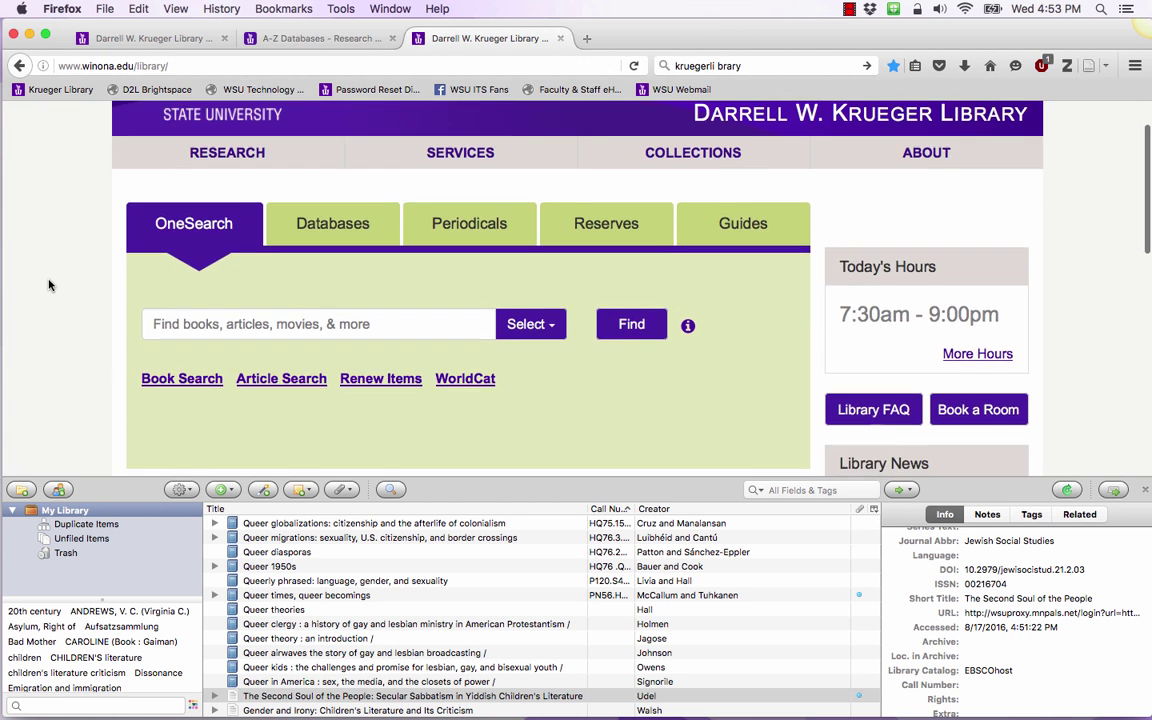
{"action": "left_click", "coordinate": [182, 380]}
{"action": "left_click", "coordinate": [372, 251]}
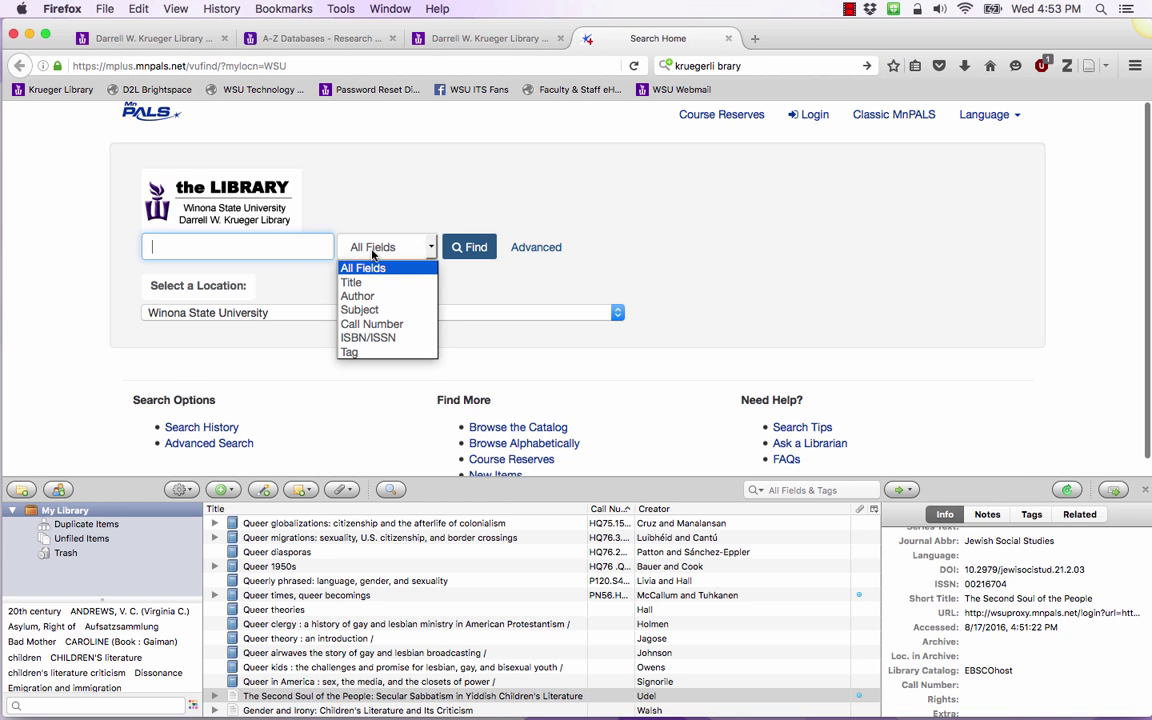
{"action": "left_click", "coordinate": [352, 282]}
Run the title search for "children's literature" and scroll through the 227 results
{"action": "left_click", "coordinate": [286, 250]}
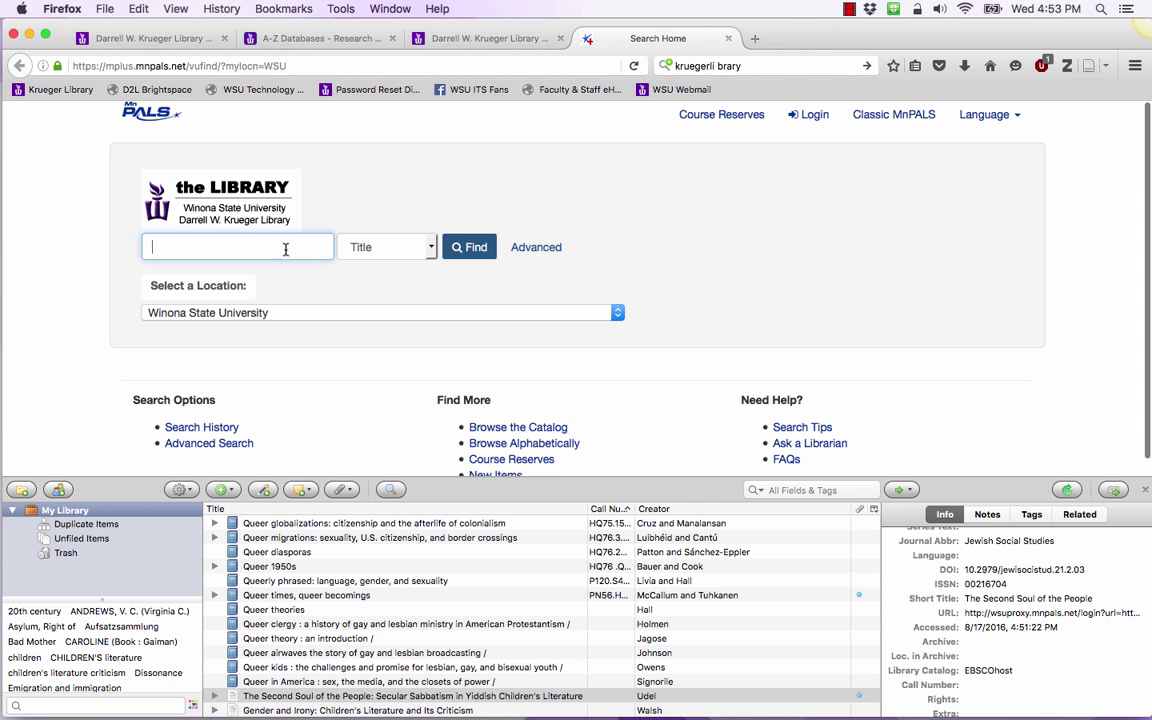
{"action": "type", "text": "\"children's"}
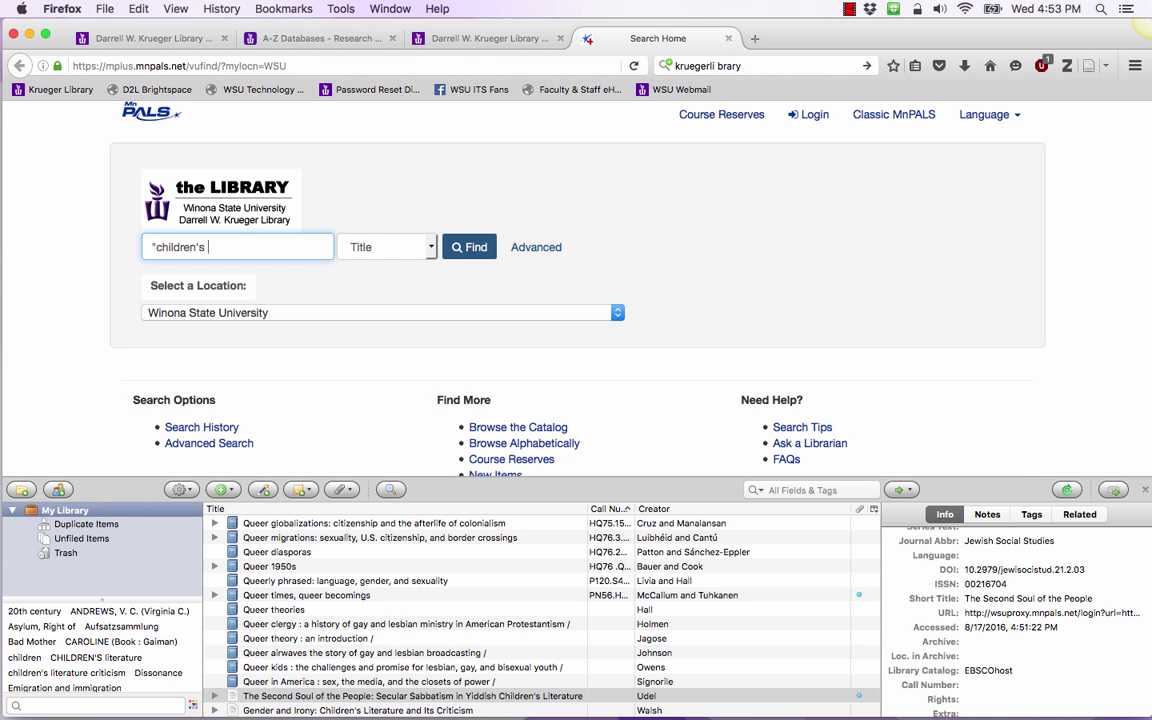
{"action": "type", "text": " literature\""}
{"action": "key", "text": "Return"}
{"action": "scroll", "coordinate": [94, 316], "scroll_direction": "down", "scroll_amount": 10}
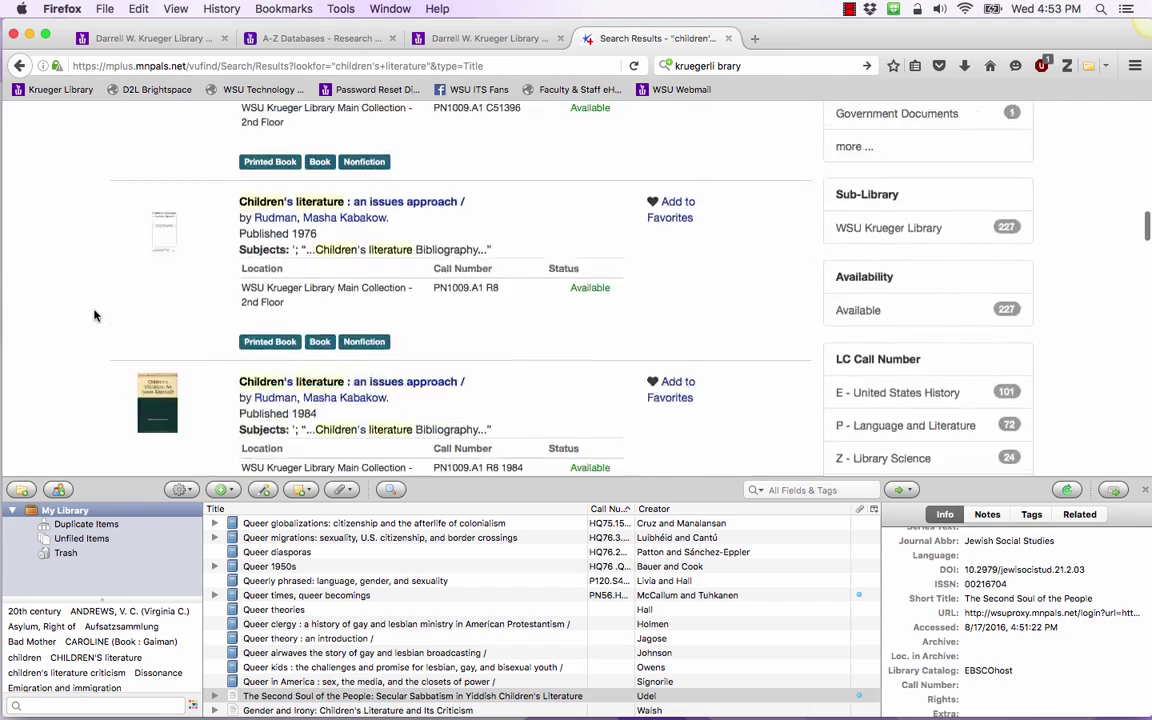
{"action": "scroll", "coordinate": [94, 316], "scroll_direction": "down", "scroll_amount": 10}
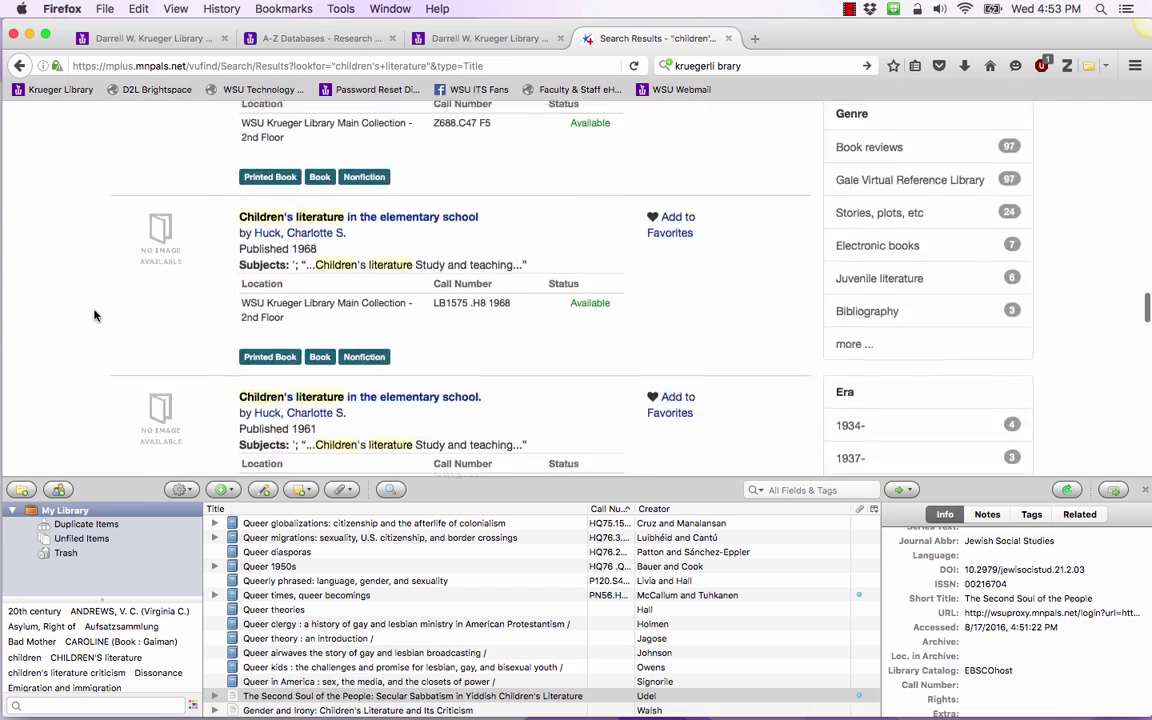
{"action": "scroll", "coordinate": [94, 316], "scroll_direction": "up", "scroll_amount": 15}
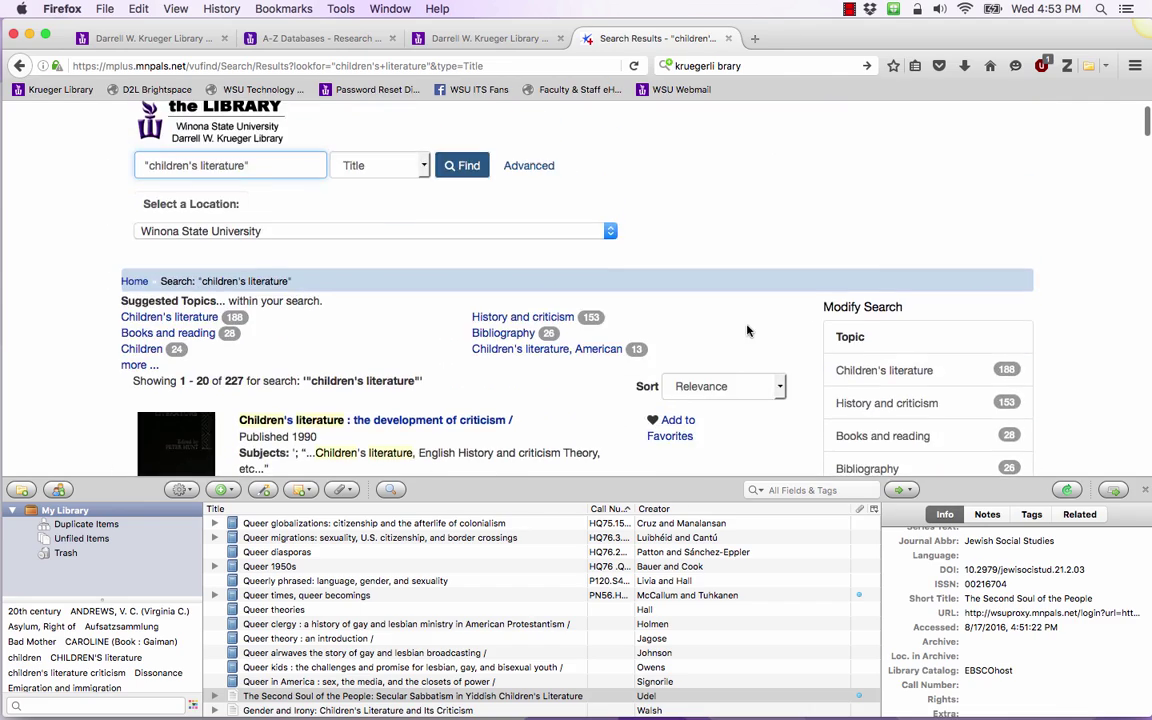
{"action": "scroll", "coordinate": [947, 220], "scroll_direction": "down", "scroll_amount": 3}
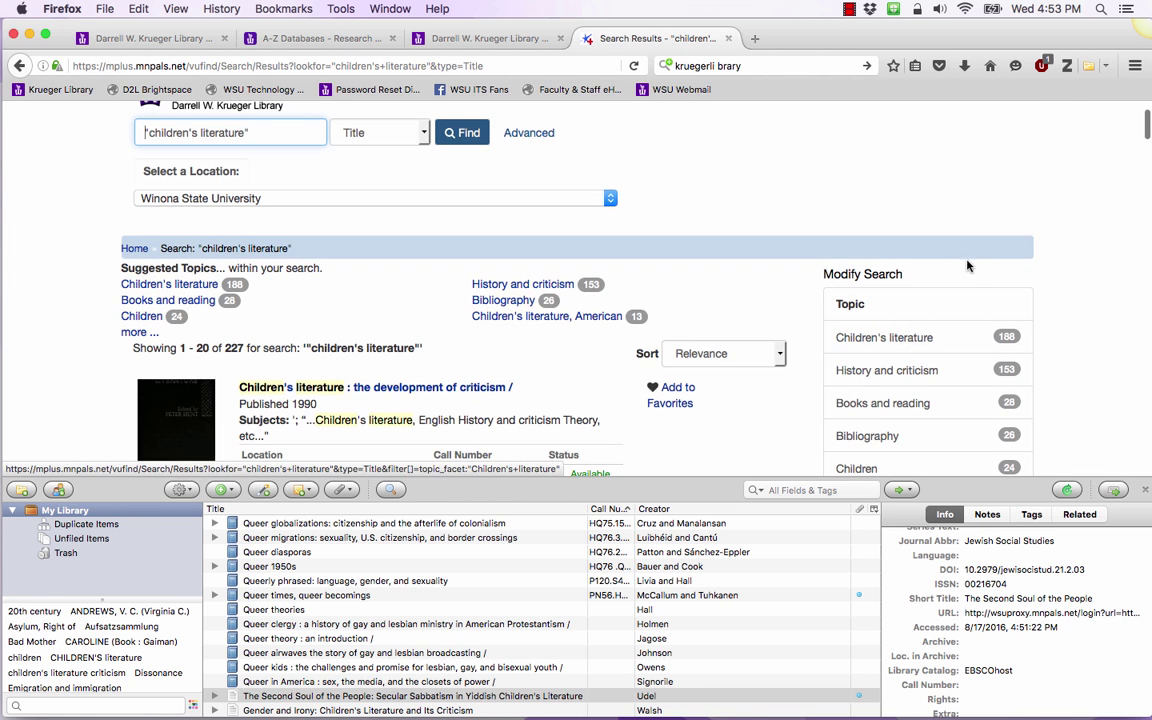
Cancel saving the catalog results to Zotero and open the record for 'the development of criticism'
{"action": "left_click", "coordinate": [1089, 65]}
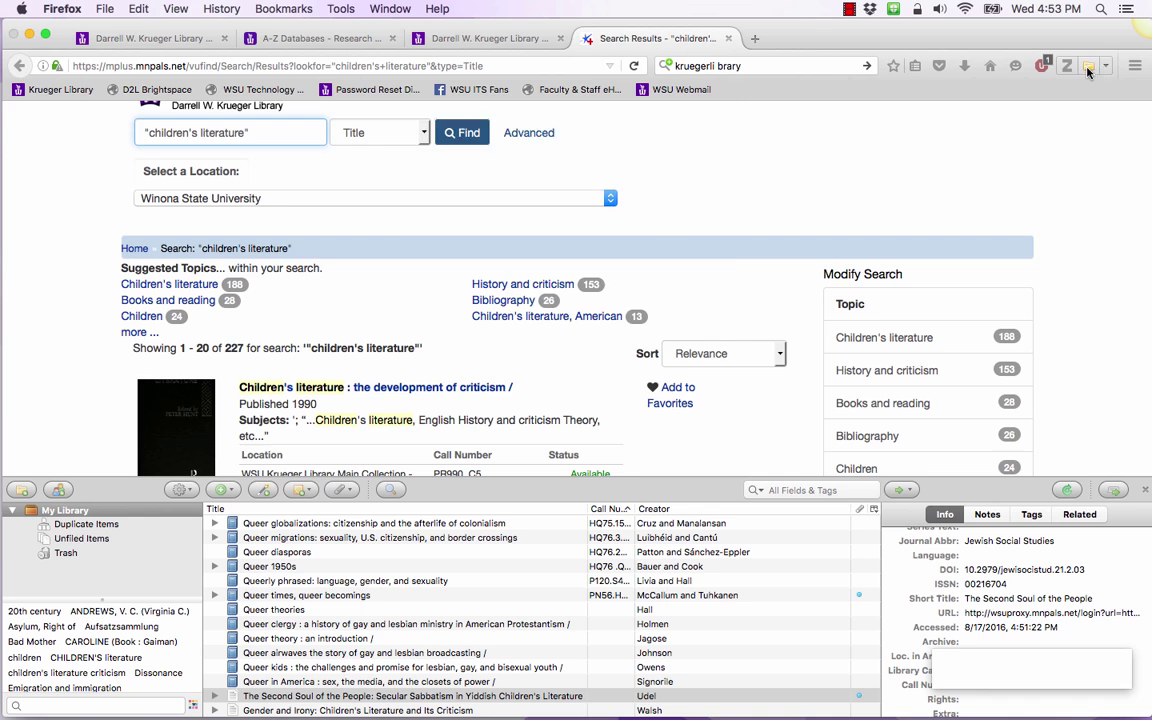
{"action": "scroll", "coordinate": [553, 150], "scroll_direction": "down", "scroll_amount": 5}
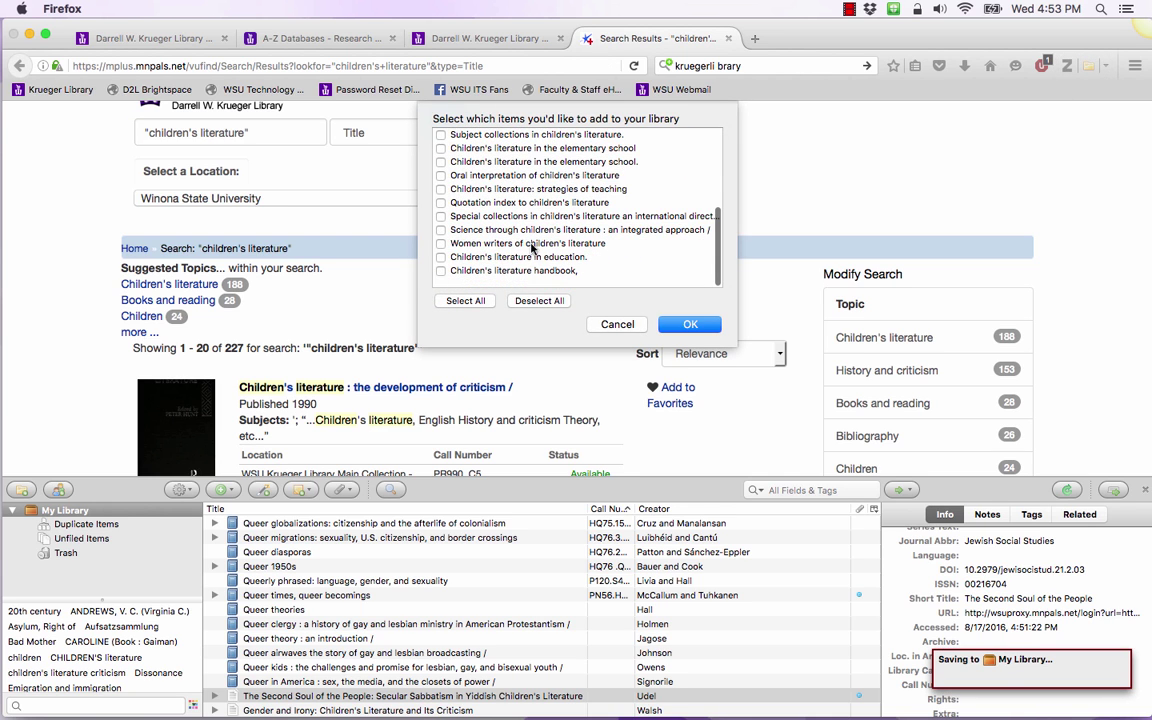
{"action": "scroll", "coordinate": [531, 255], "scroll_direction": "up", "scroll_amount": 2}
{"action": "scroll", "coordinate": [531, 262], "scroll_direction": "up", "scroll_amount": 3}
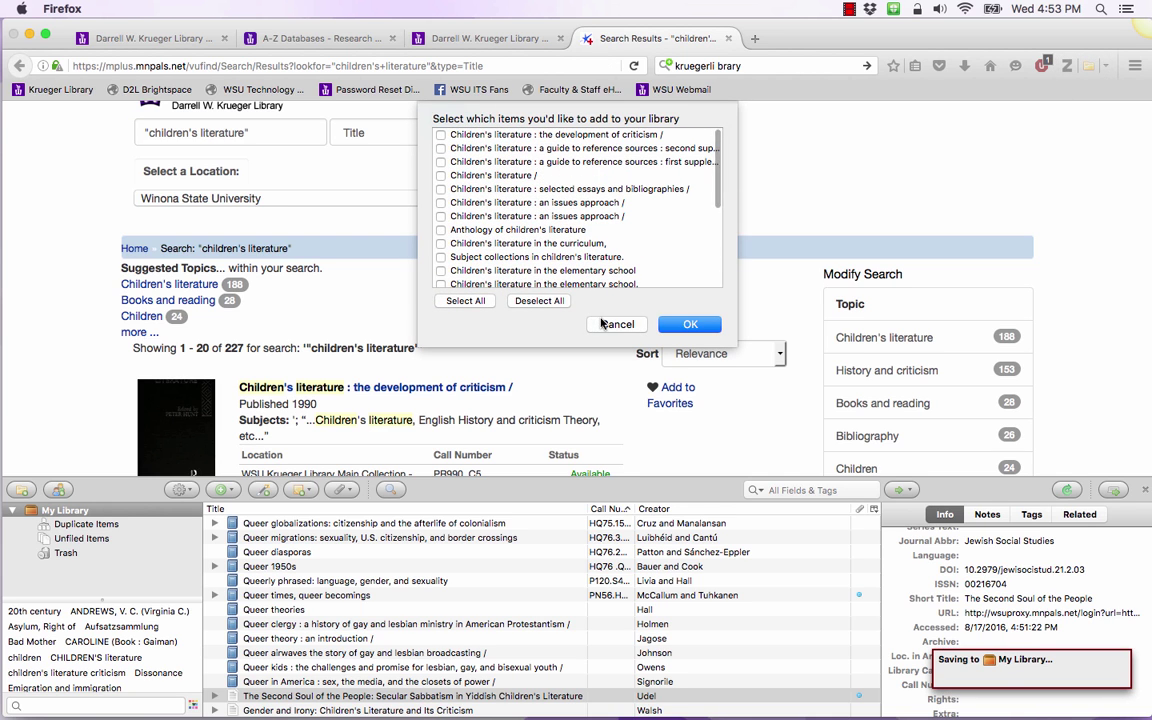
{"action": "left_click", "coordinate": [441, 175]}
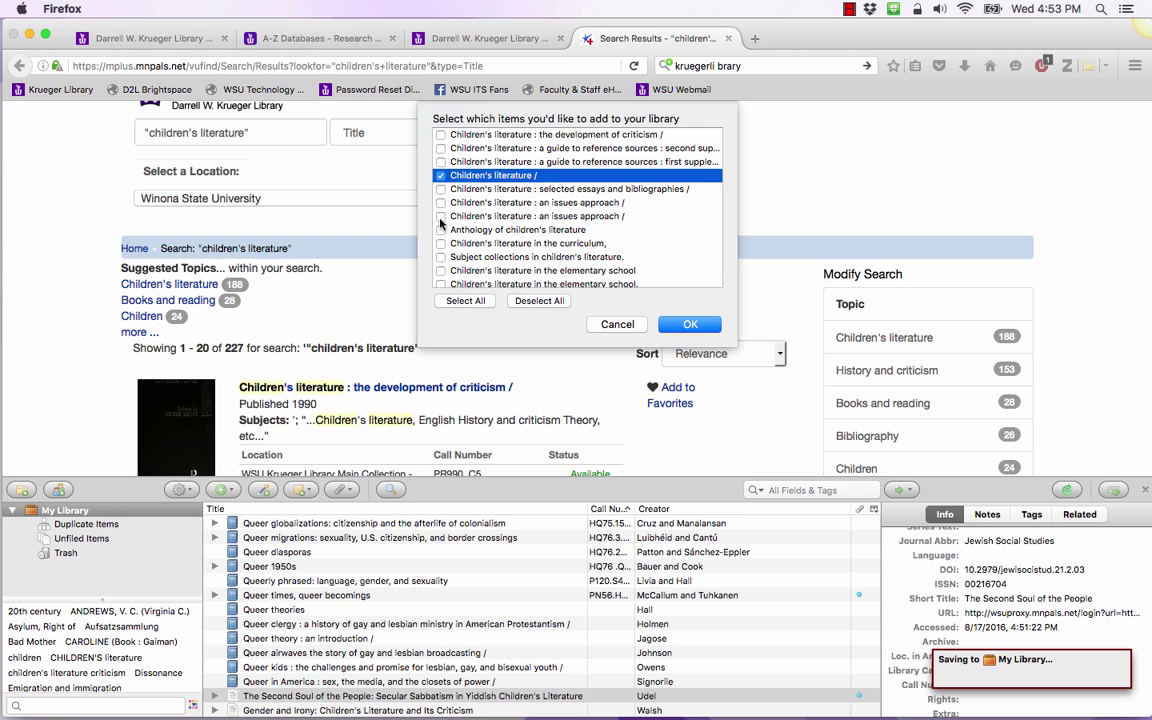
{"action": "left_click", "coordinate": [441, 216]}
{"action": "left_click", "coordinate": [441, 216]}
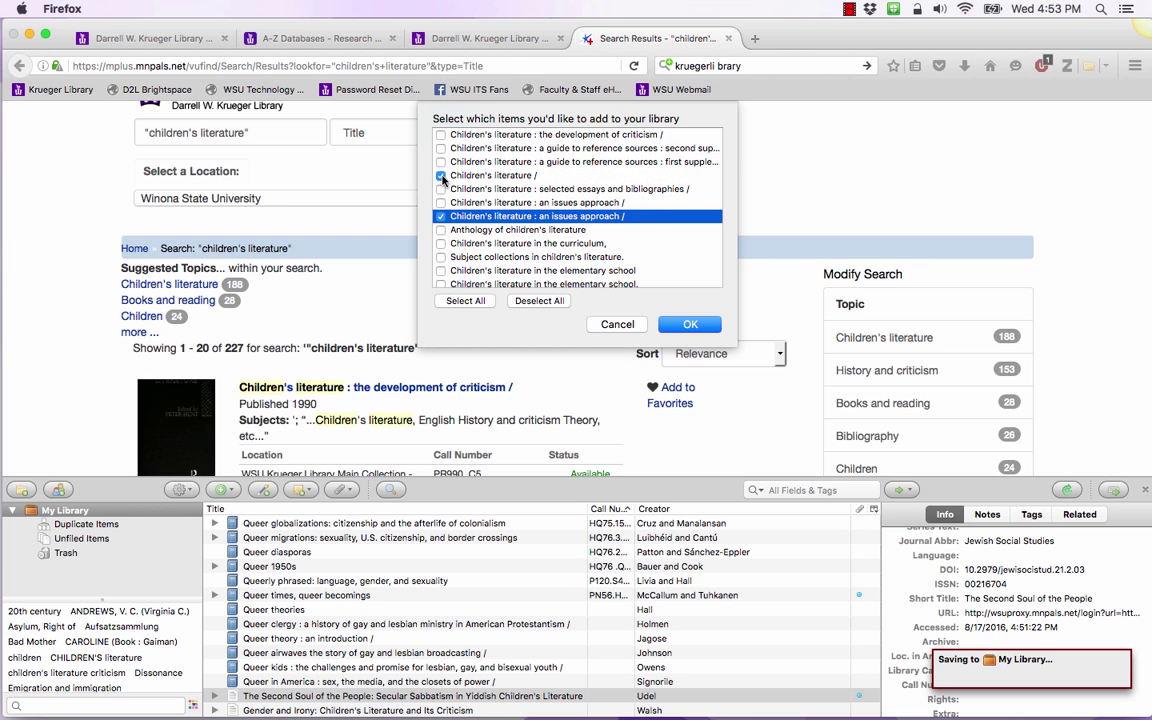
{"action": "left_click", "coordinate": [625, 325]}
{"action": "scroll", "coordinate": [630, 200], "scroll_direction": "down", "scroll_amount": 1}
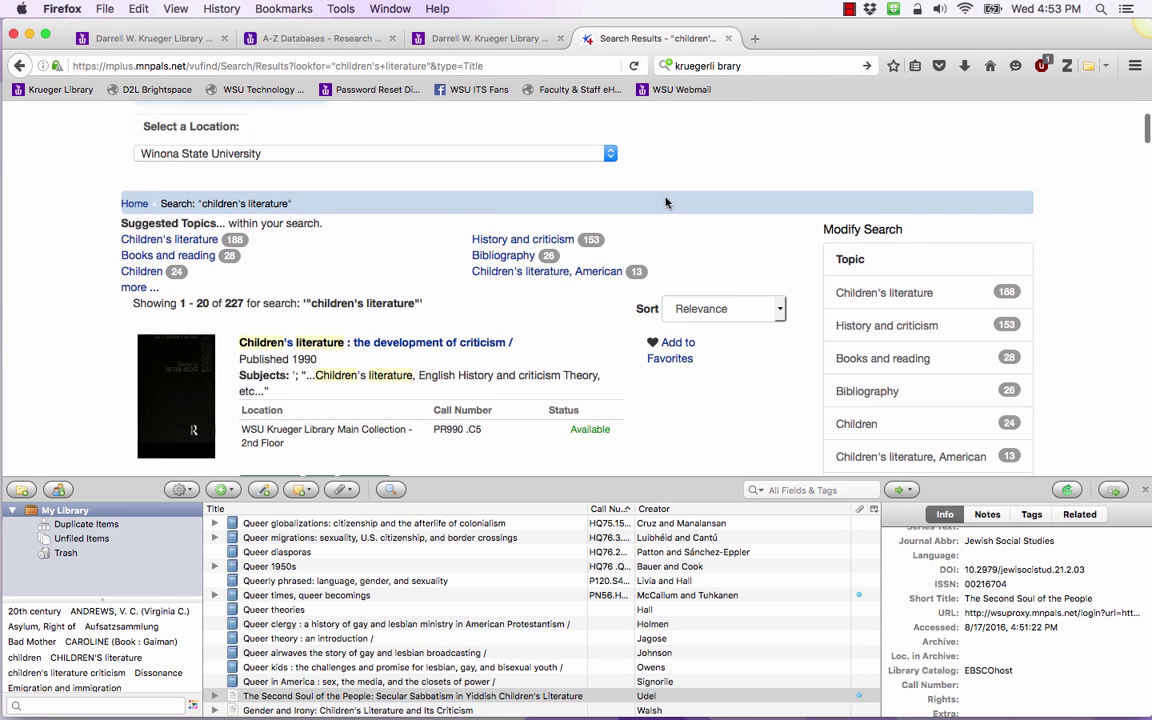
{"action": "left_click", "coordinate": [450, 342]}
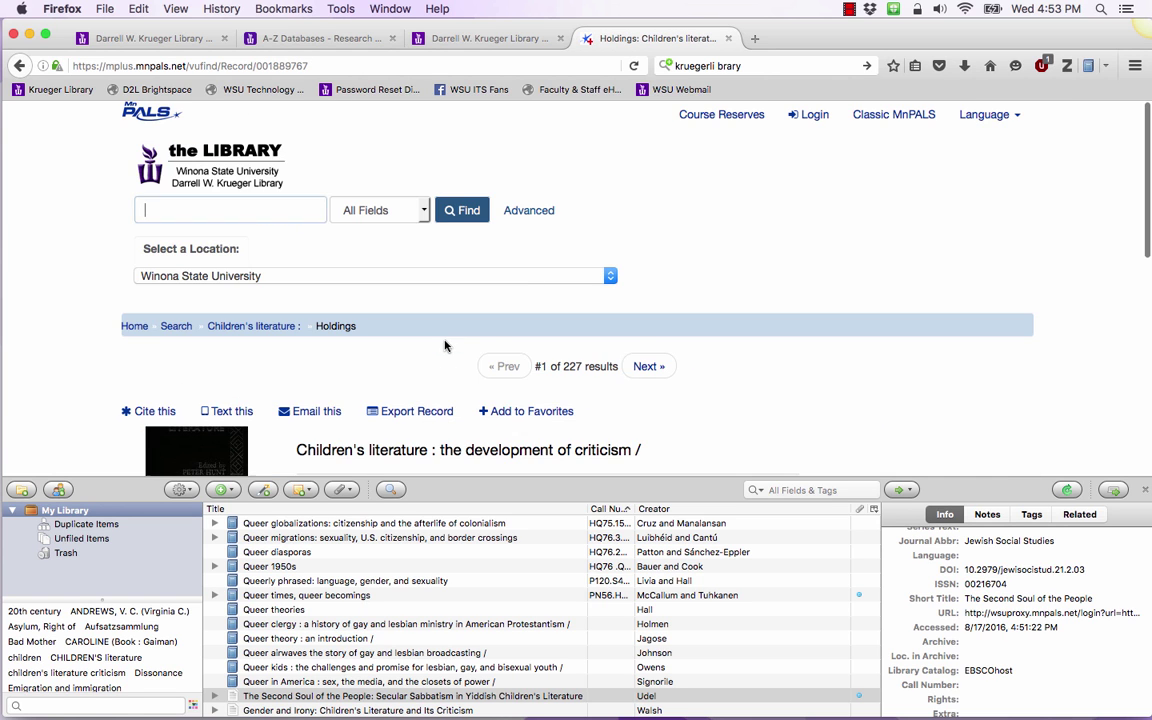
Save Hunt's 'Children's literature: the development of criticism' to My Library and widen the Call Number column
{"action": "scroll", "coordinate": [590, 226], "scroll_direction": "down", "scroll_amount": 5}
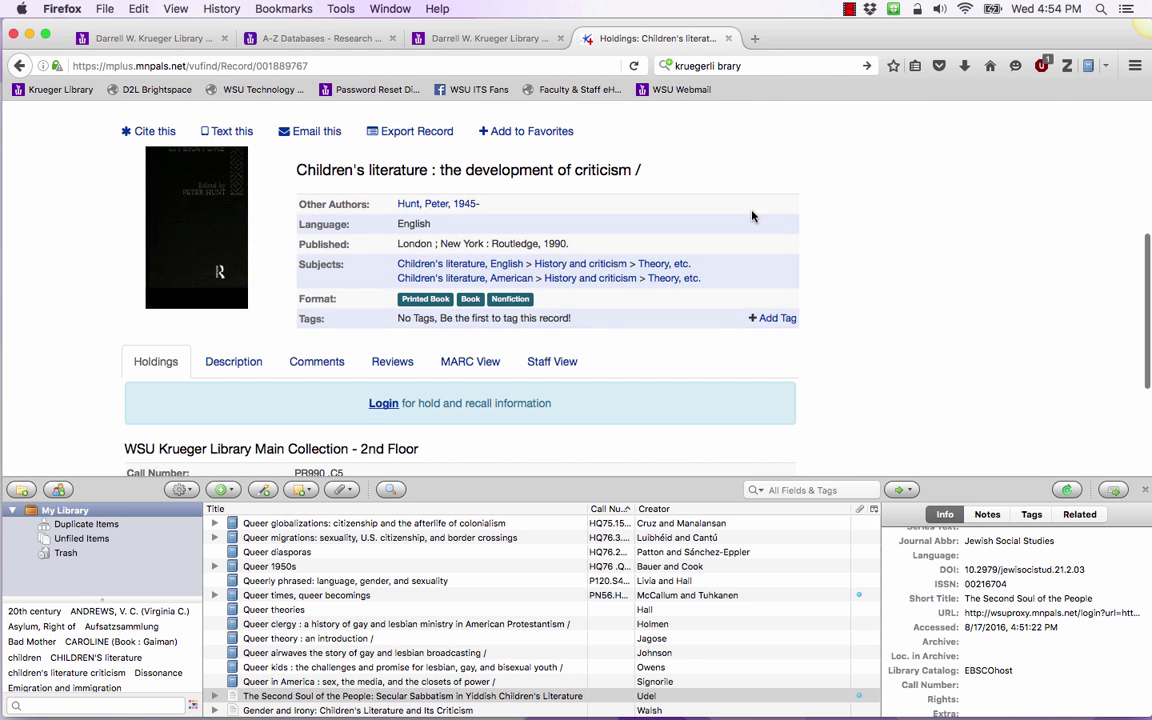
{"action": "left_click", "coordinate": [1088, 72]}
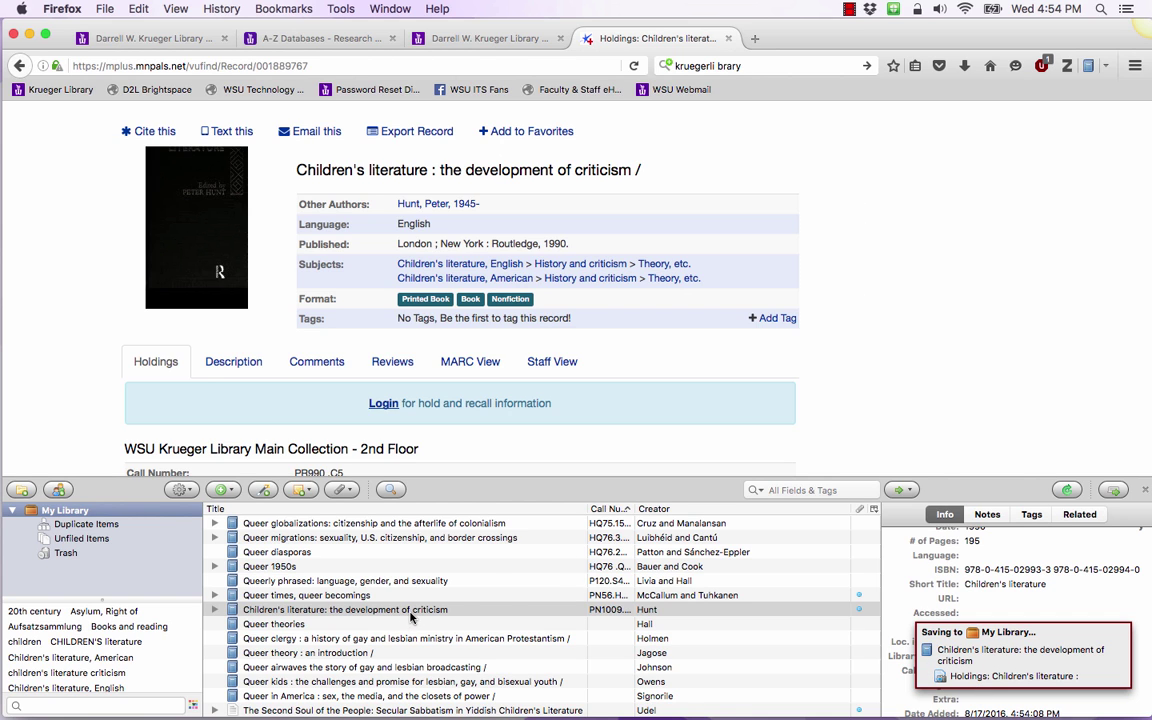
{"action": "left_click_drag", "start_coordinate": [634, 508], "coordinate": [750, 508]}
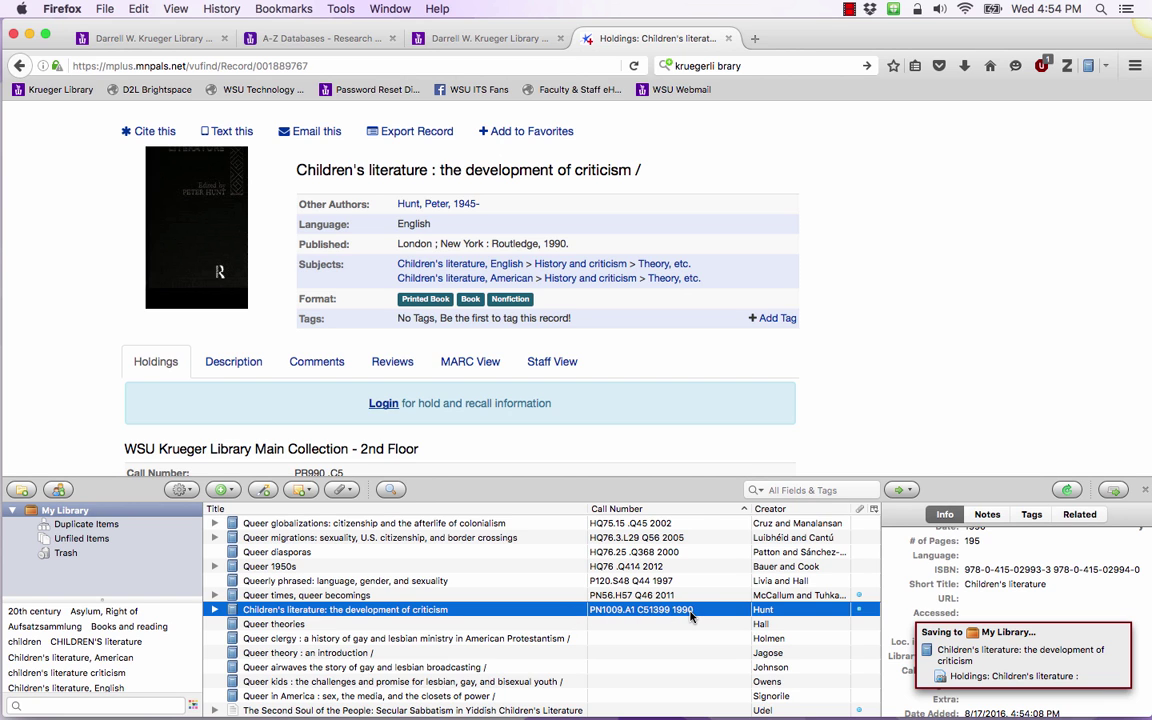
{"action": "scroll", "coordinate": [712, 437], "scroll_direction": "down", "scroll_amount": 3}
{"action": "left_click_drag", "start_coordinate": [294, 304], "coordinate": [508, 298]}
{"action": "key", "text": "super+c"}
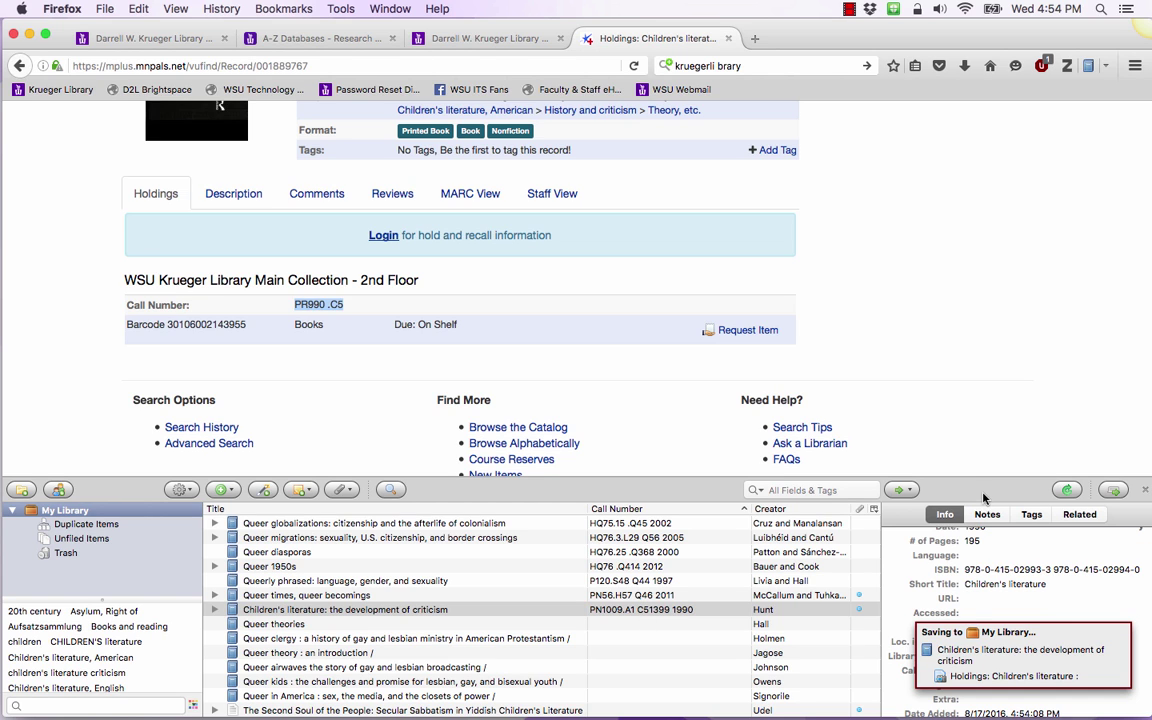
Replace the book's call number PN1009.A1 C51399 1990 with PR990 .C5
{"action": "left_click", "coordinate": [1012, 672]}
{"action": "left_click", "coordinate": [988, 686]}
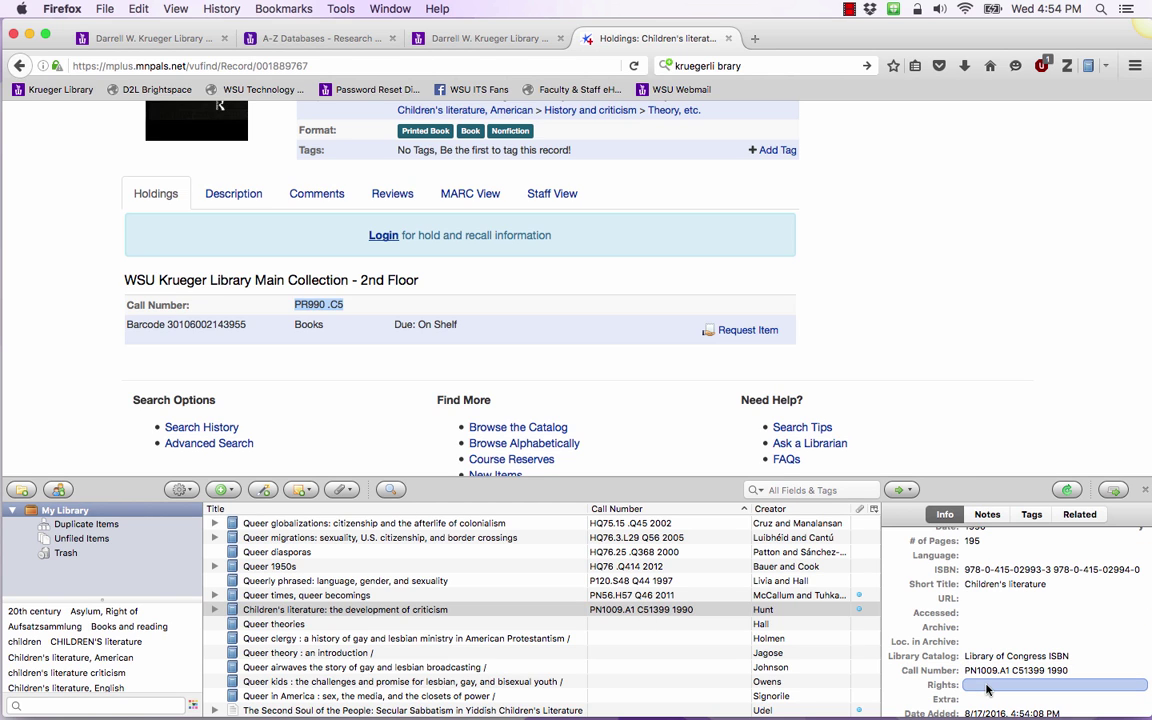
{"action": "key", "text": "Return"}
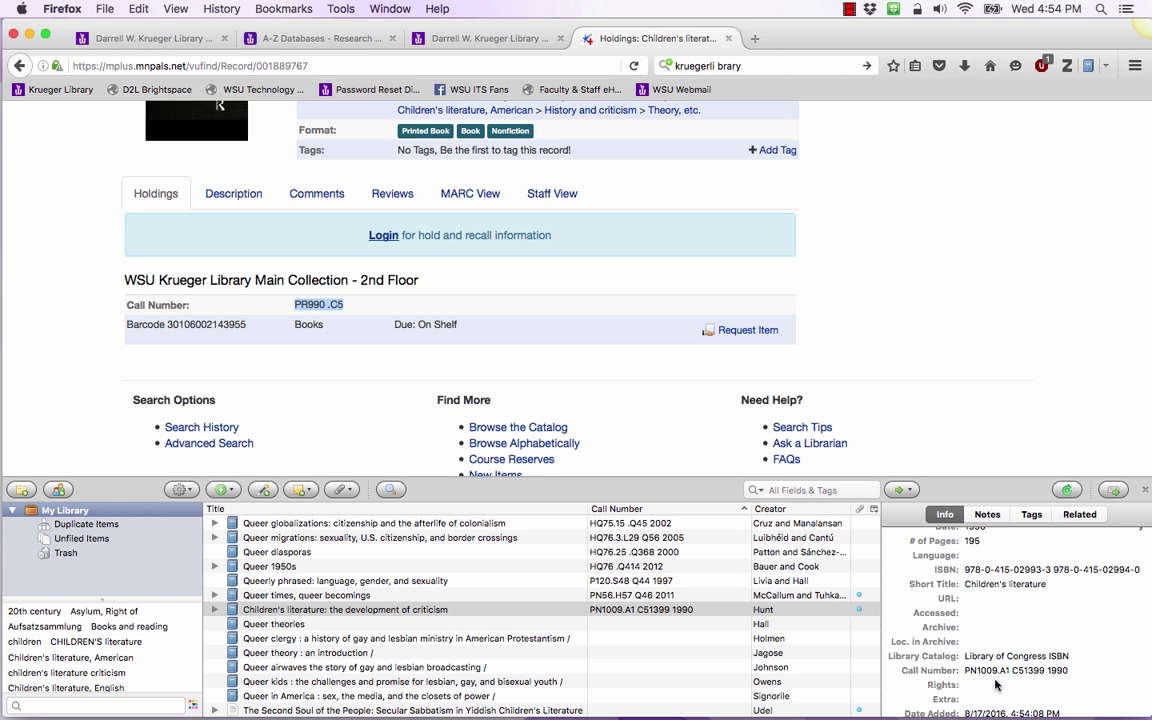
{"action": "left_click", "coordinate": [996, 671]}
{"action": "key", "text": "Return"}
{"action": "left_click", "coordinate": [1025, 672]}
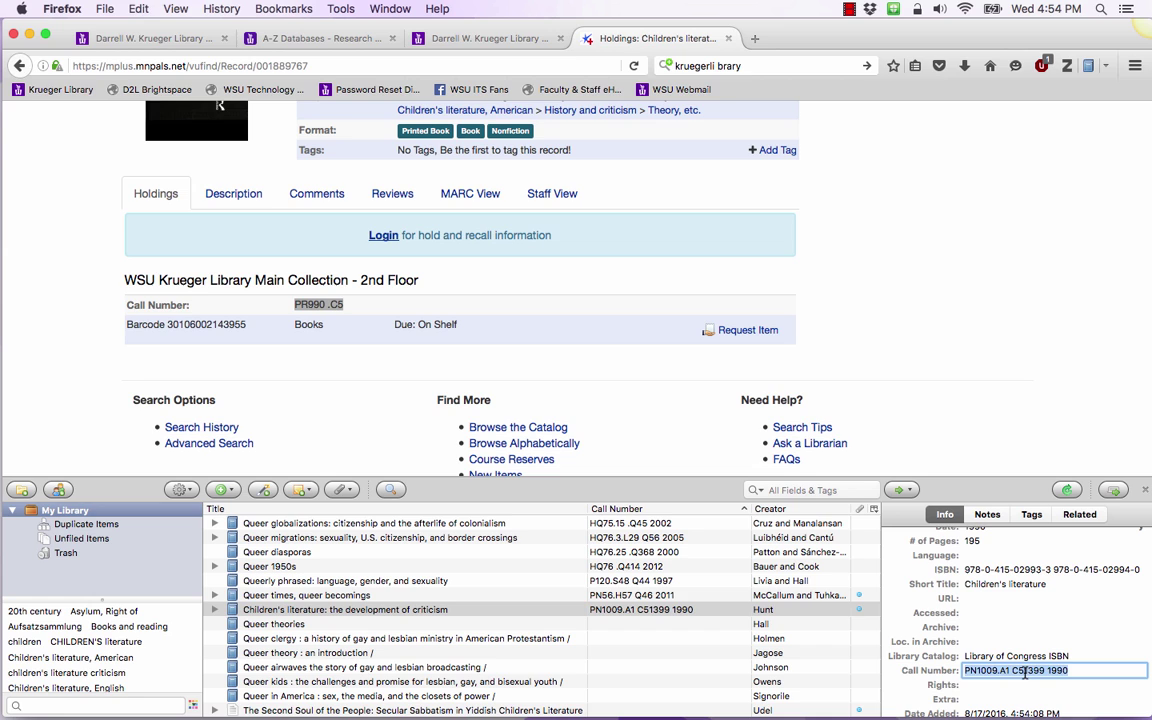
{"action": "key", "text": "super+v"}
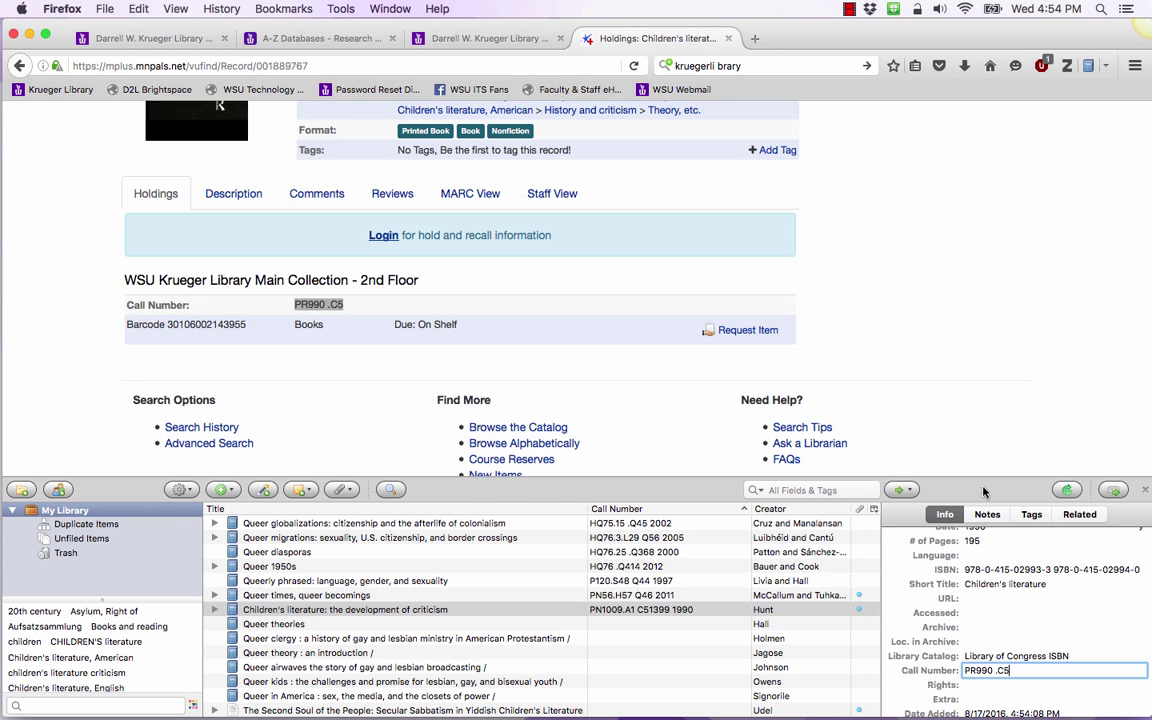
{"action": "left_click", "coordinate": [962, 658]}
{"action": "left_click", "coordinate": [985, 671]}
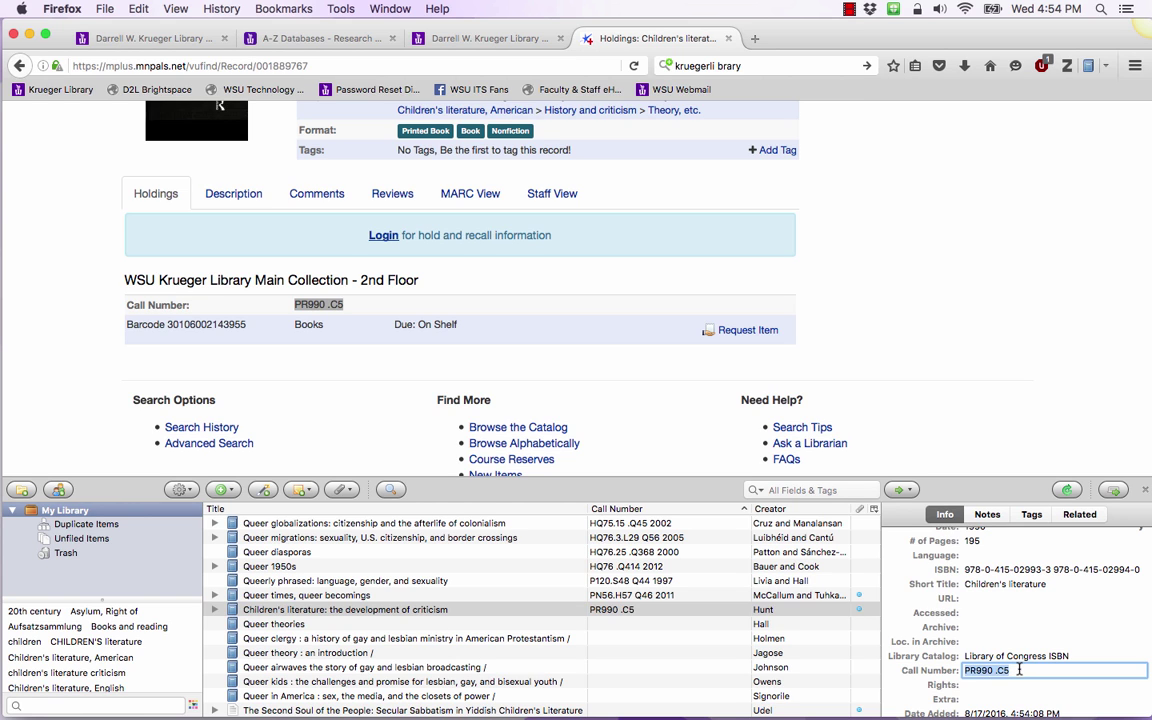
{"action": "left_click", "coordinate": [964, 490]}
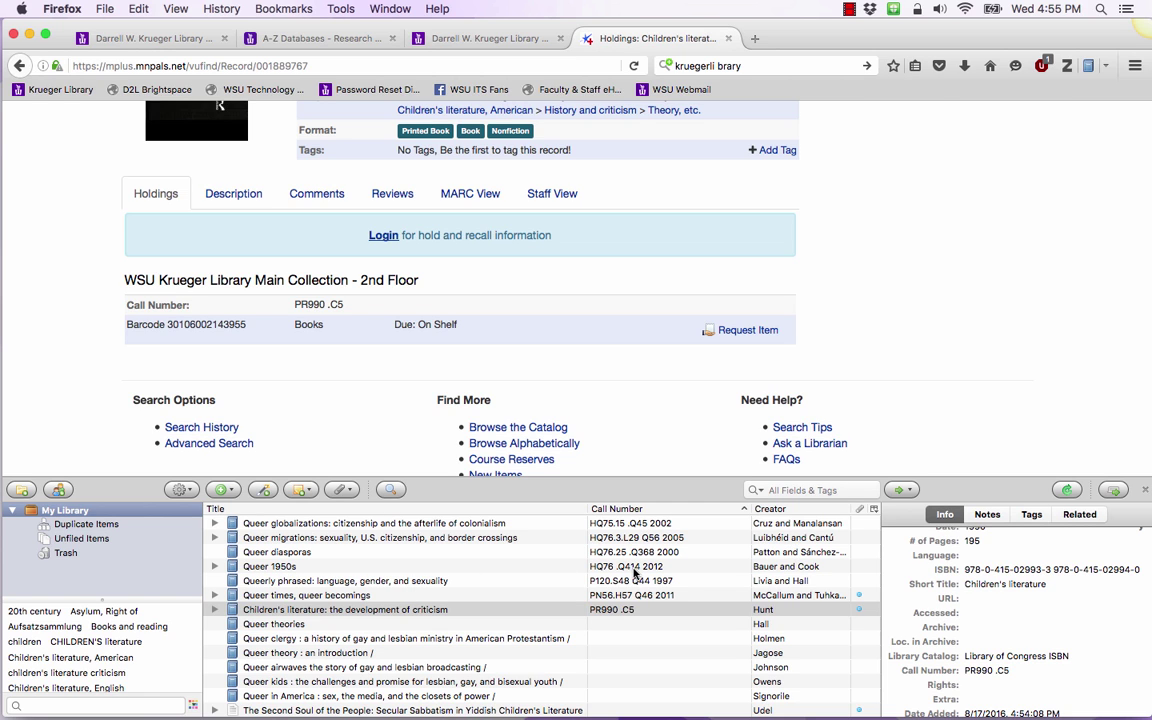
{"action": "left_click", "coordinate": [874, 511]}
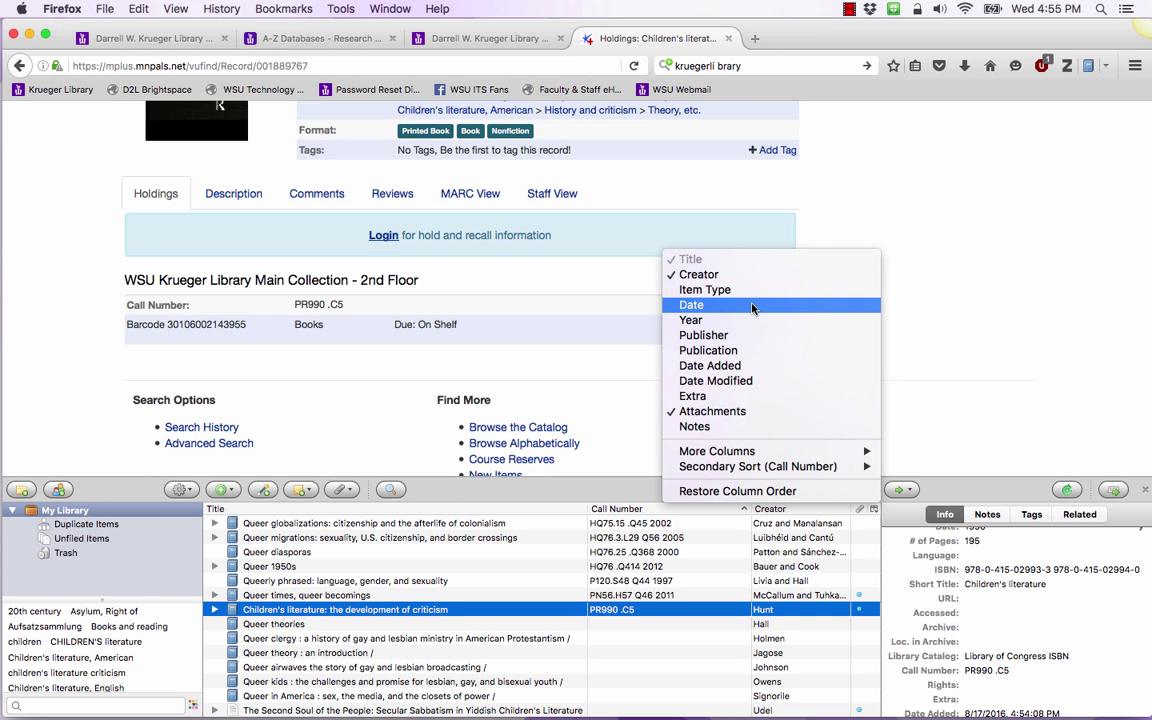
{"action": "left_click", "coordinate": [953, 408]}
{"action": "scroll", "coordinate": [953, 408], "scroll_direction": "up", "scroll_amount": 1}
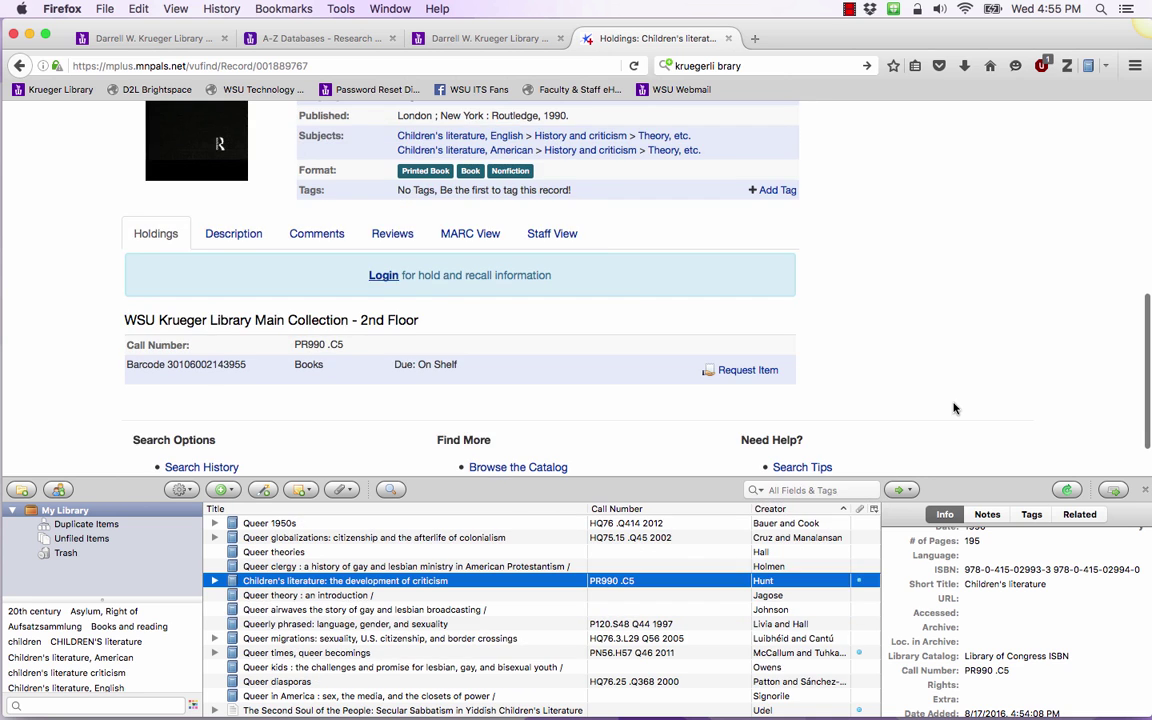
{"action": "scroll", "coordinate": [953, 408], "scroll_direction": "up", "scroll_amount": 5}
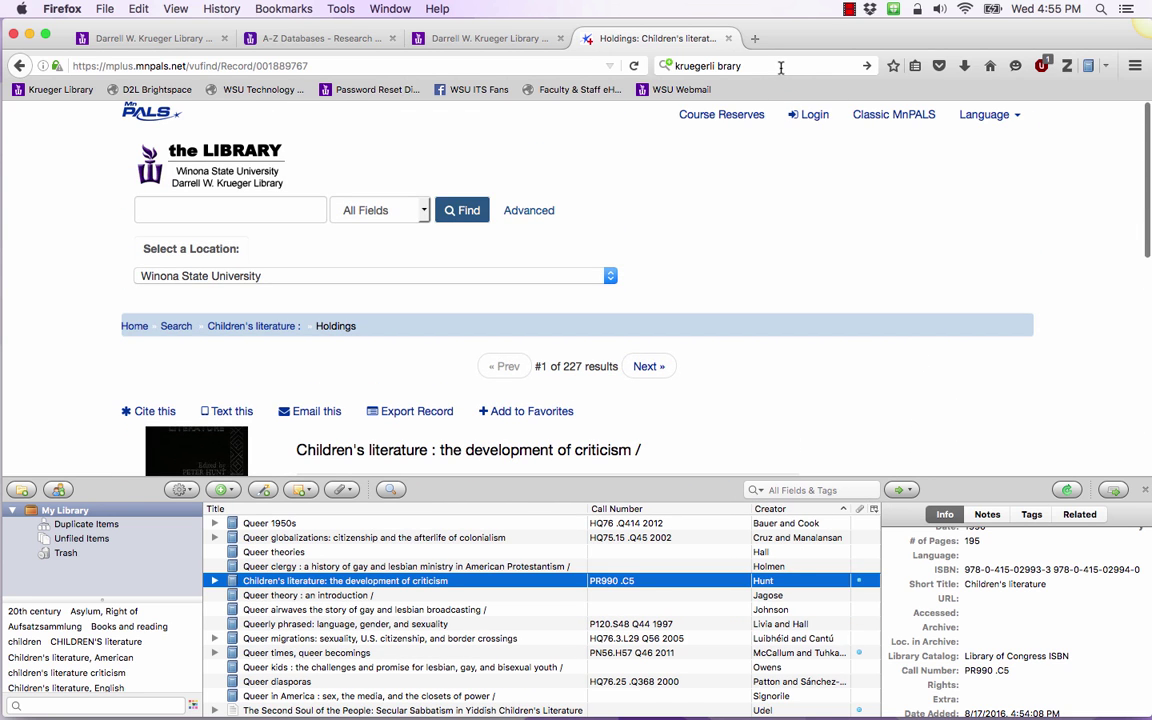
{"action": "left_click", "coordinate": [781, 66]}
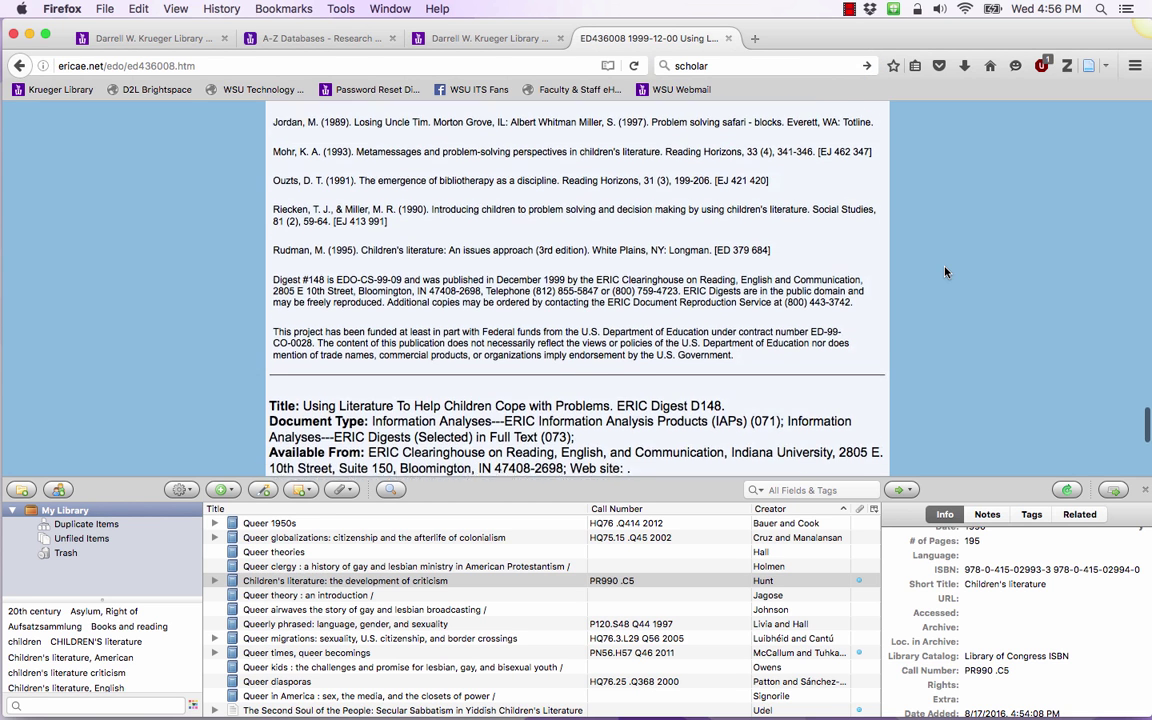
Save the ERIC Digest D148 page to Zotero as a web page with a snapshot
{"action": "scroll", "coordinate": [945, 271], "scroll_direction": "down", "scroll_amount": 5}
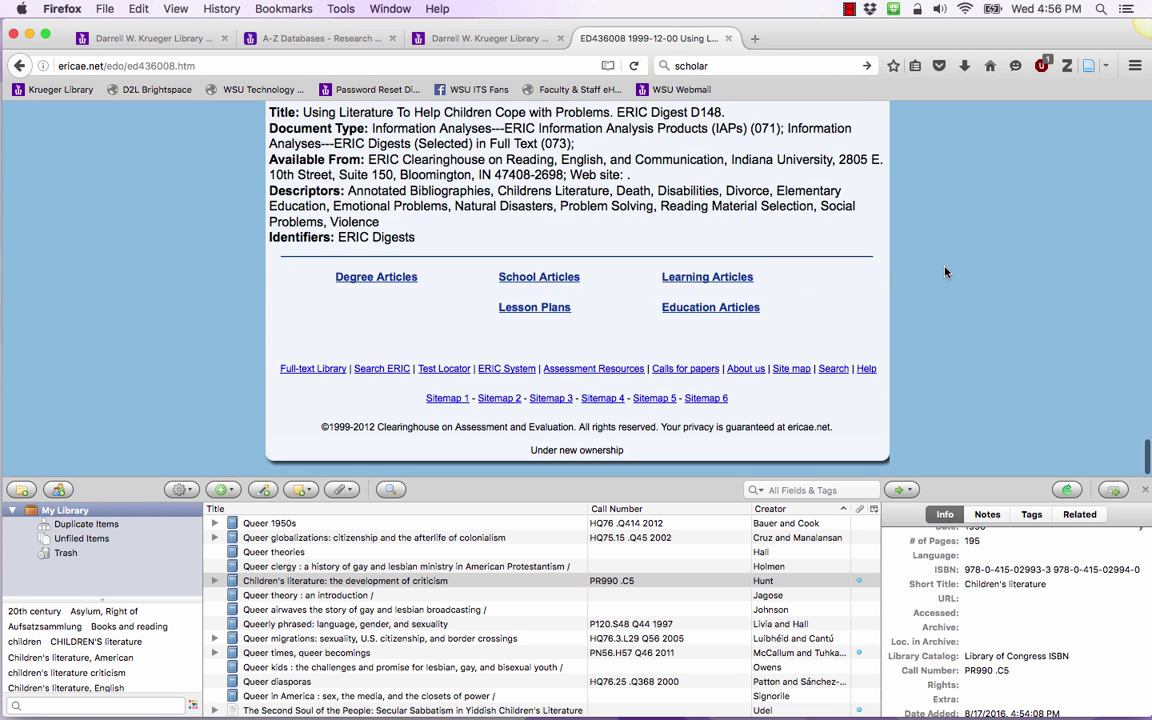
{"action": "scroll", "coordinate": [945, 271], "scroll_direction": "up", "scroll_amount": 10}
{"action": "scroll", "coordinate": [945, 271], "scroll_direction": "up", "scroll_amount": 10}
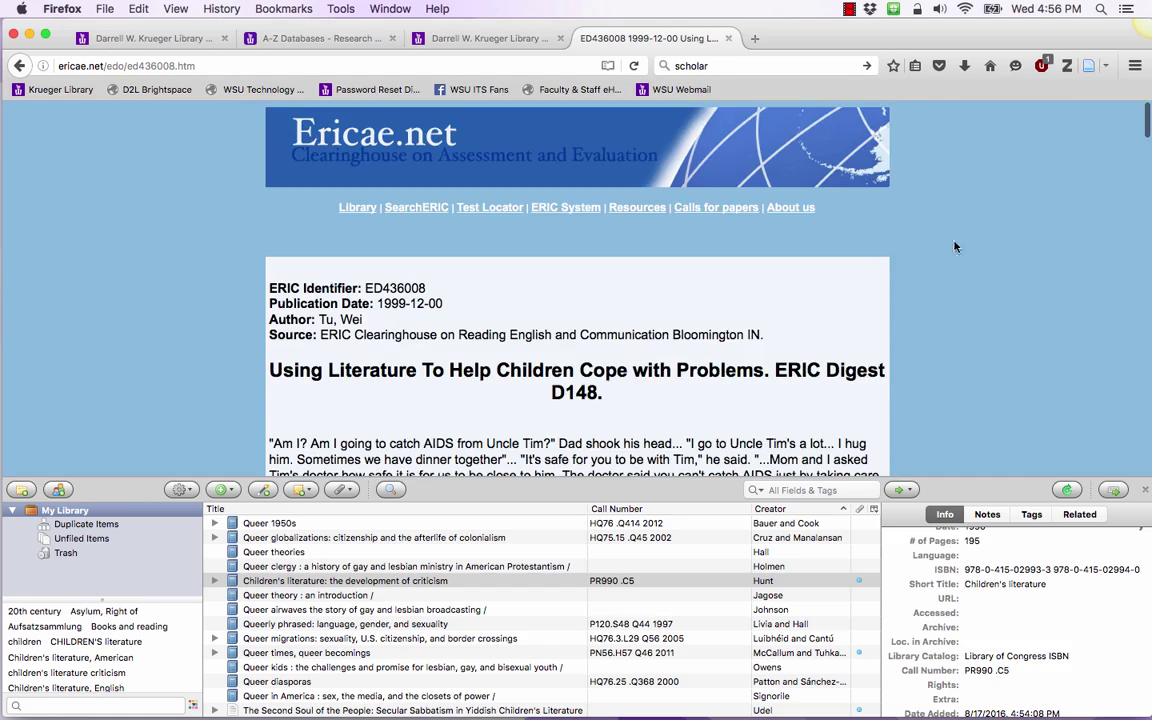
{"action": "left_click", "coordinate": [1088, 67]}
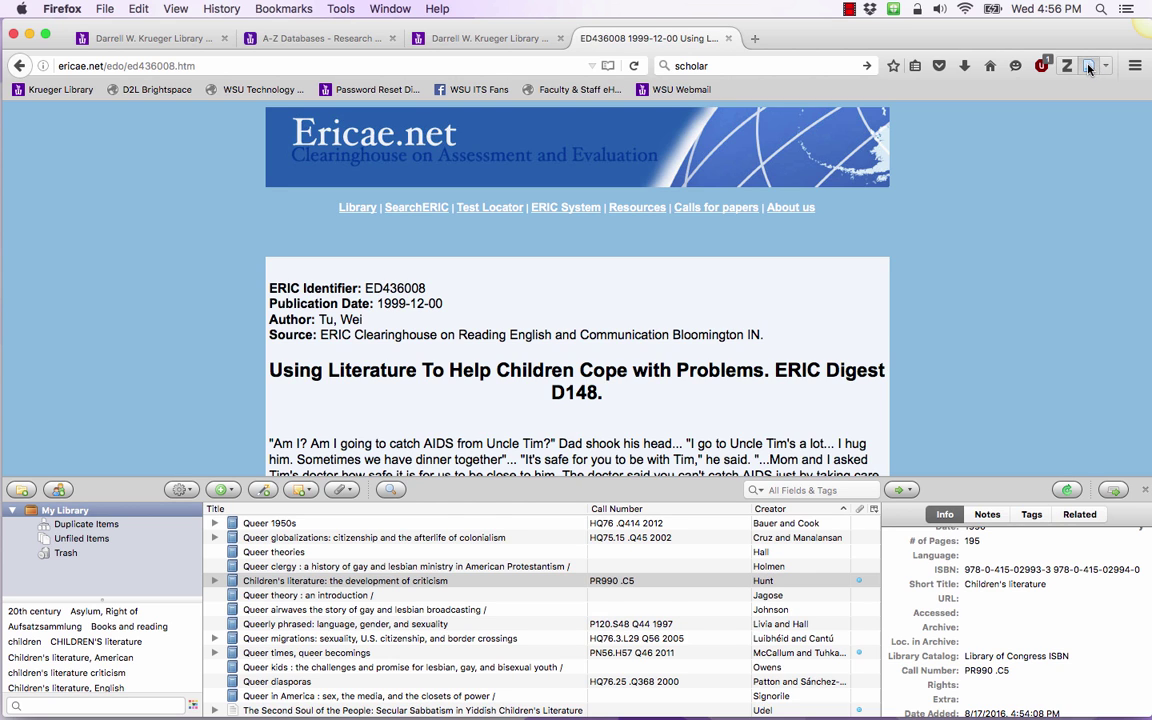